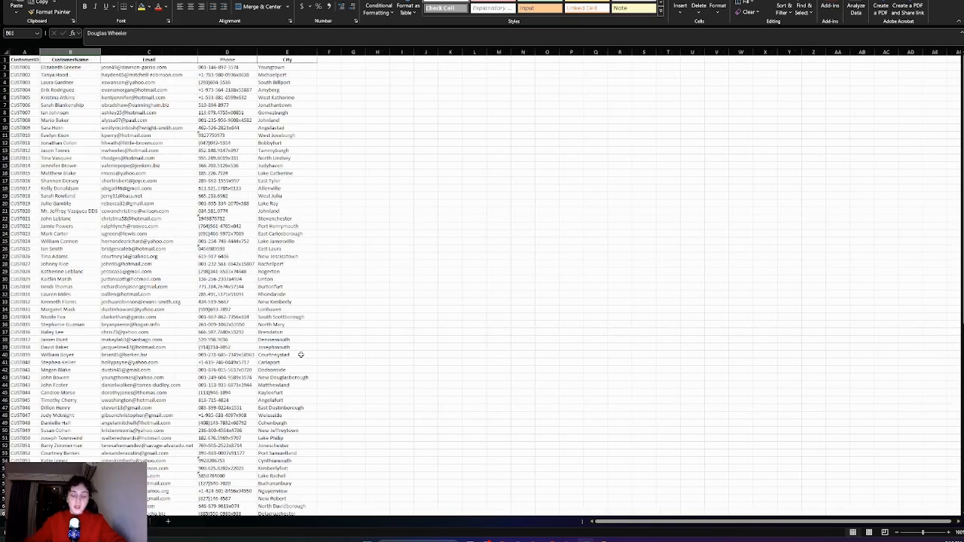
Step: Examine the customer sheet's CustomerID records and its name, email, phone and city columns
key("ctrl+Home")
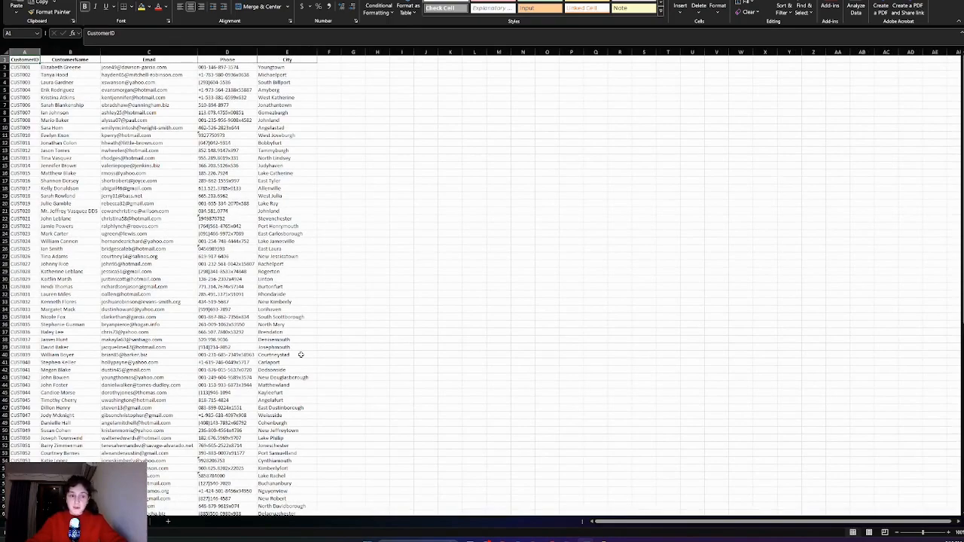
key("Down")
key("ctrl+shift+Down")
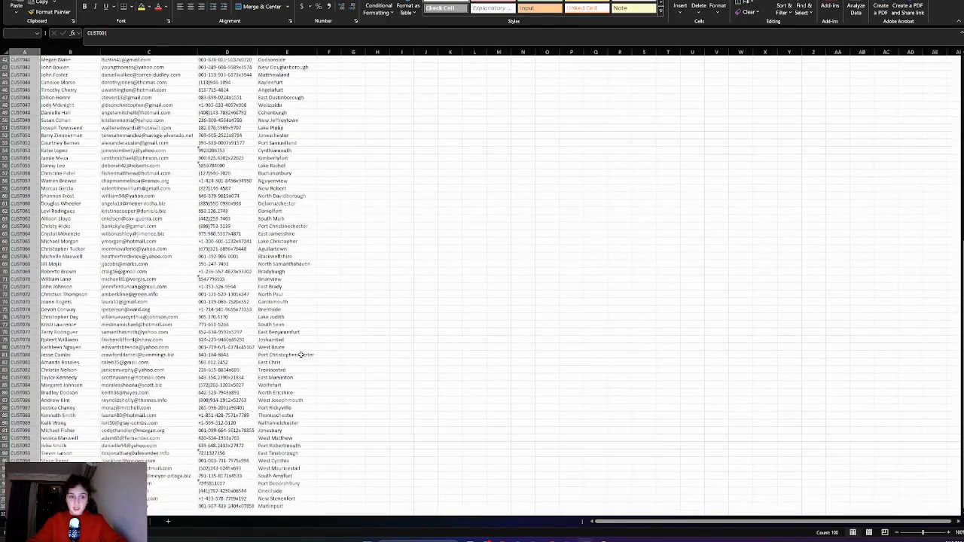
key("ctrl+Home")
key("Right")
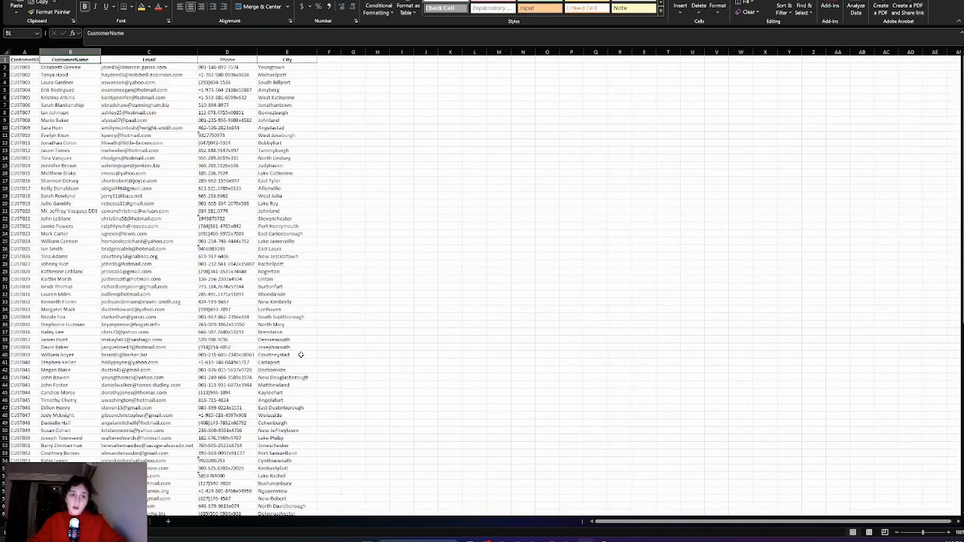
key("Right")
key("Right")
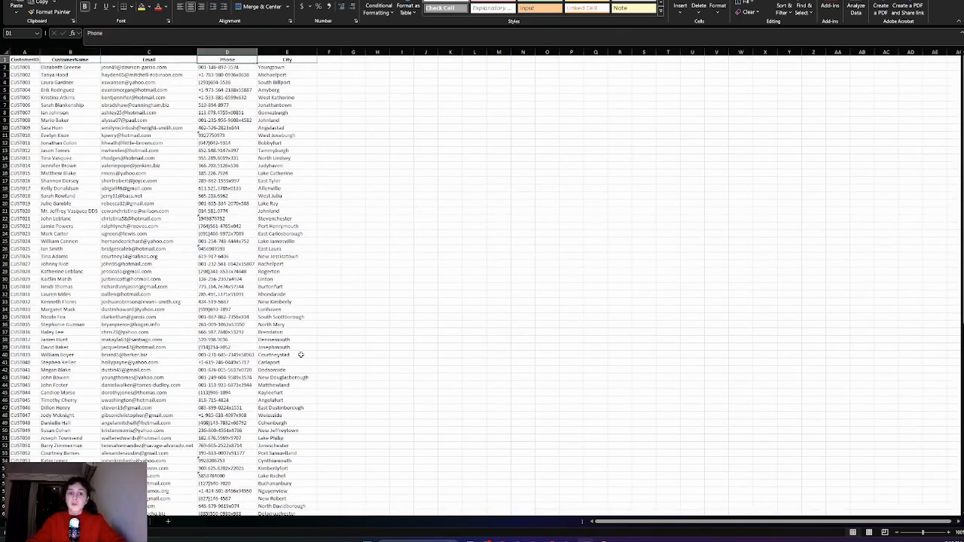
key("Right")
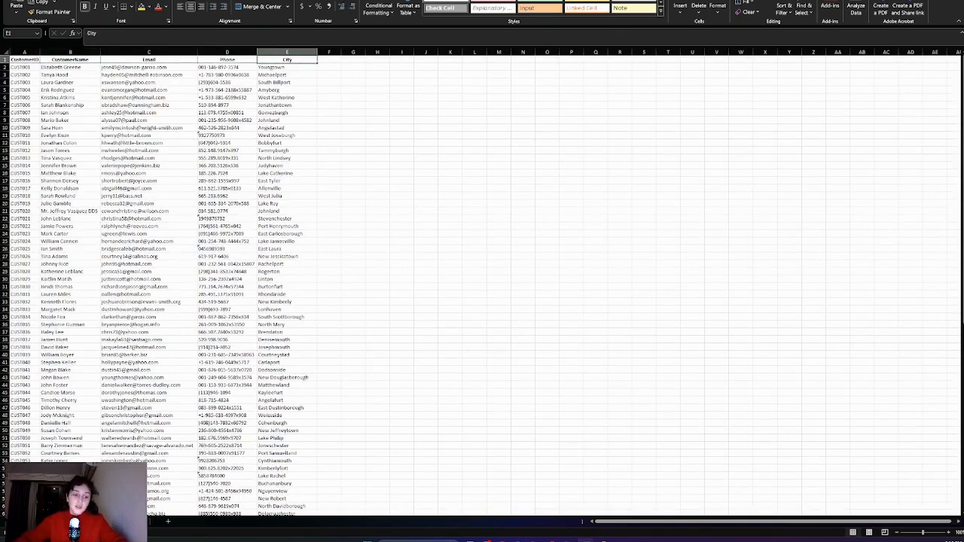
Step: Examine the transaction sheet's TransactionID records and compare its CustomerID column with the IDs in the customer sheet
key("ctrl+Page_Down")
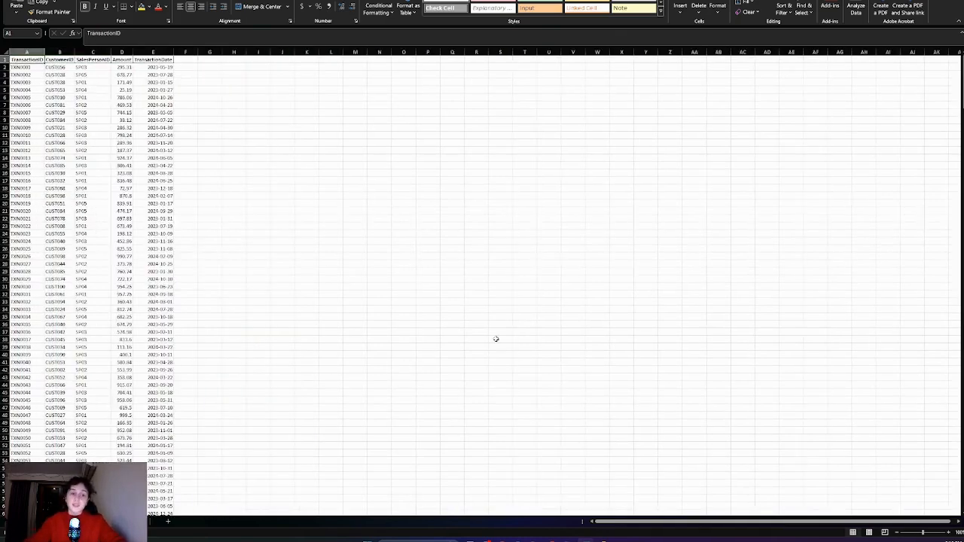
key("Down")
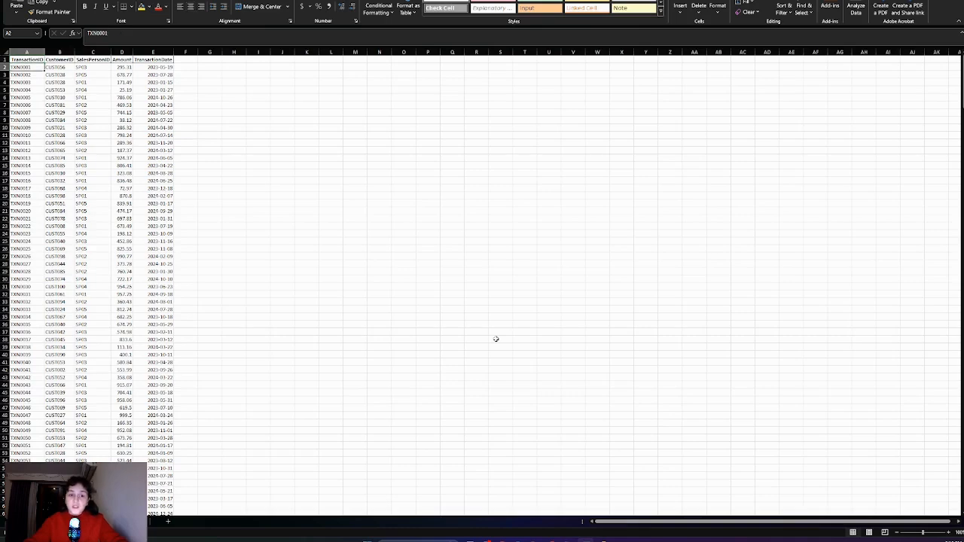
key("ctrl+shift+Down")
key("ctrl+Home")
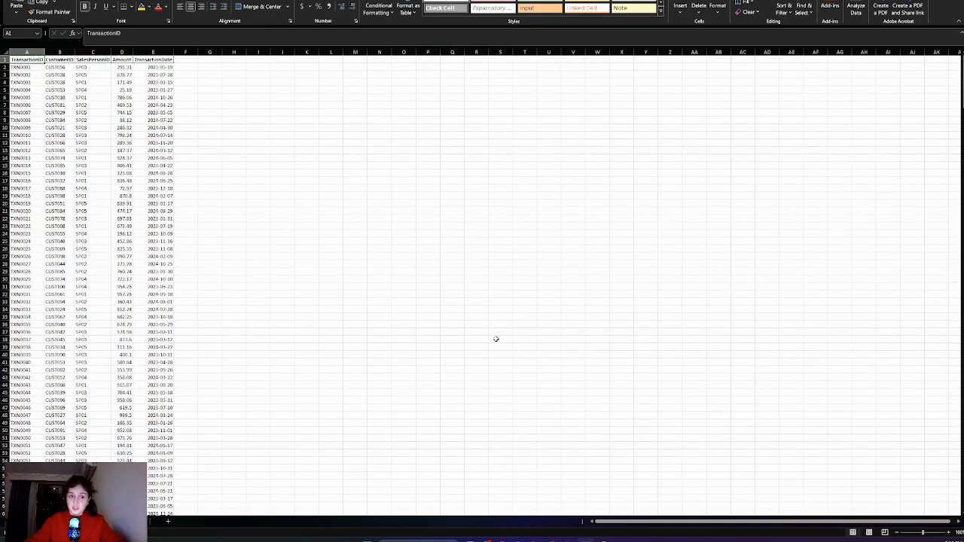
key("Right")
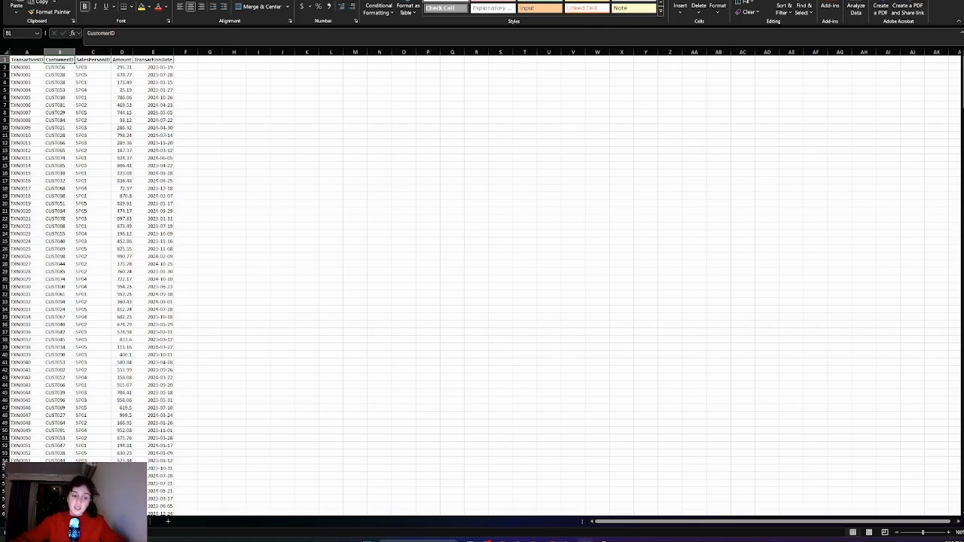
left_click(84, 521)
left_click(26, 67)
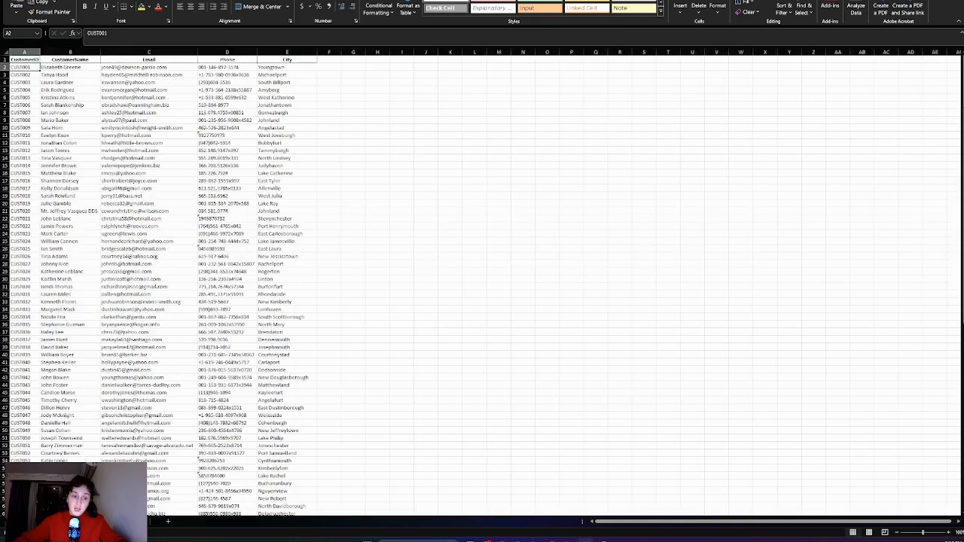
left_click(48, 521)
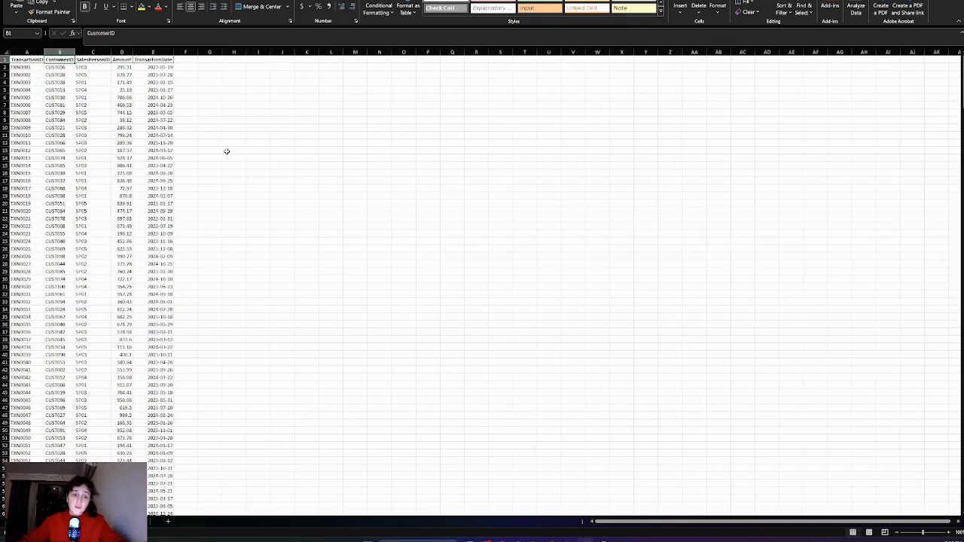
Step: Review the SalesPersonID and Amount columns of the transaction sheet
key("Right")
key("Right")
key("Right")
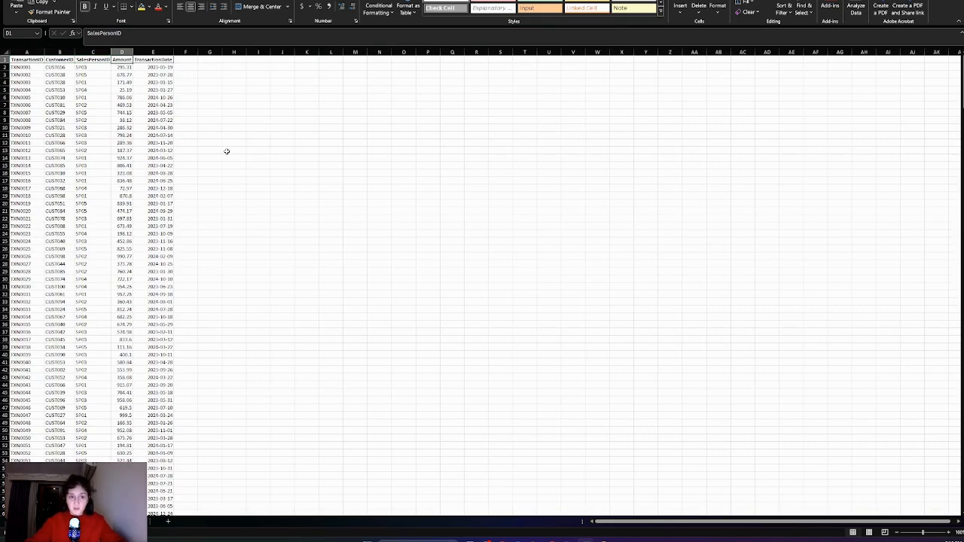
key("Left")
key("Left")
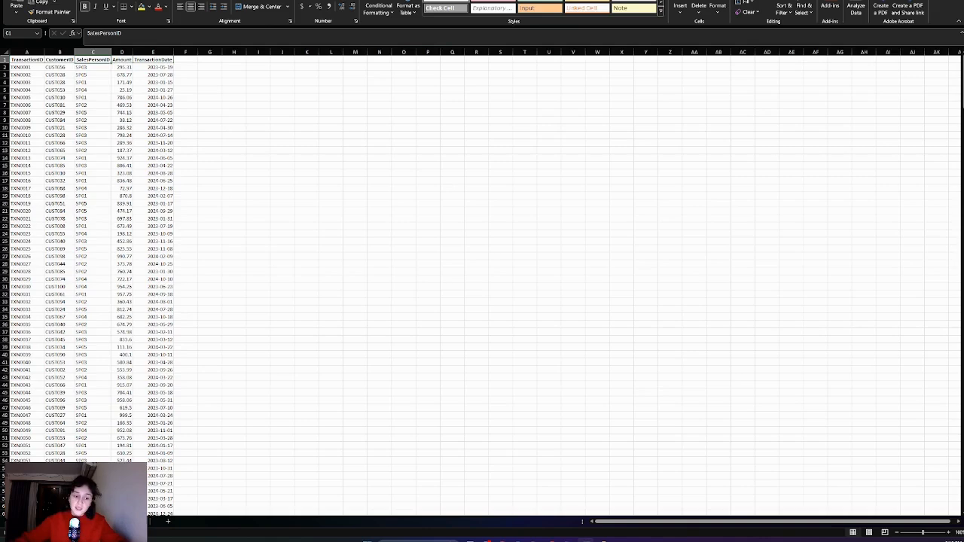
Step: Examine the salesperson sheet's ID, name and region columns and compare its IDs with the transaction sheet's SalesPersonID column
key("ctrl+Page_Down")
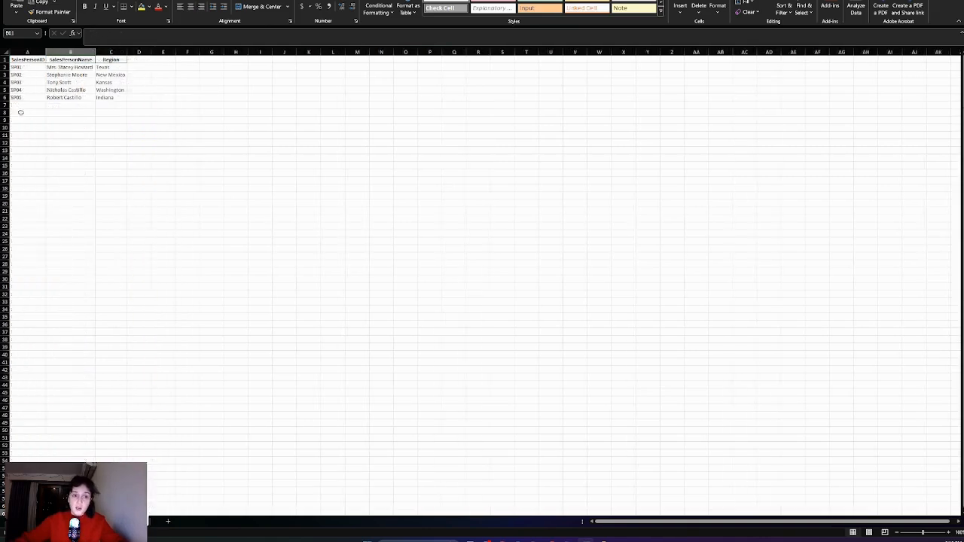
left_click_drag(28, 67, 28, 127)
left_click(110, 510)
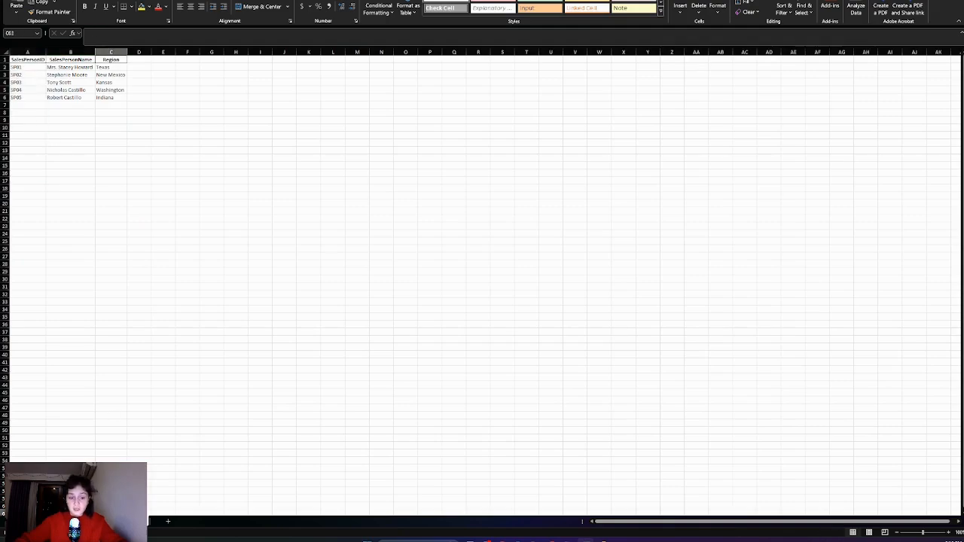
left_click(111, 521)
scroll(120, 85, "down", 4)
scroll(116, 91, "up", 4)
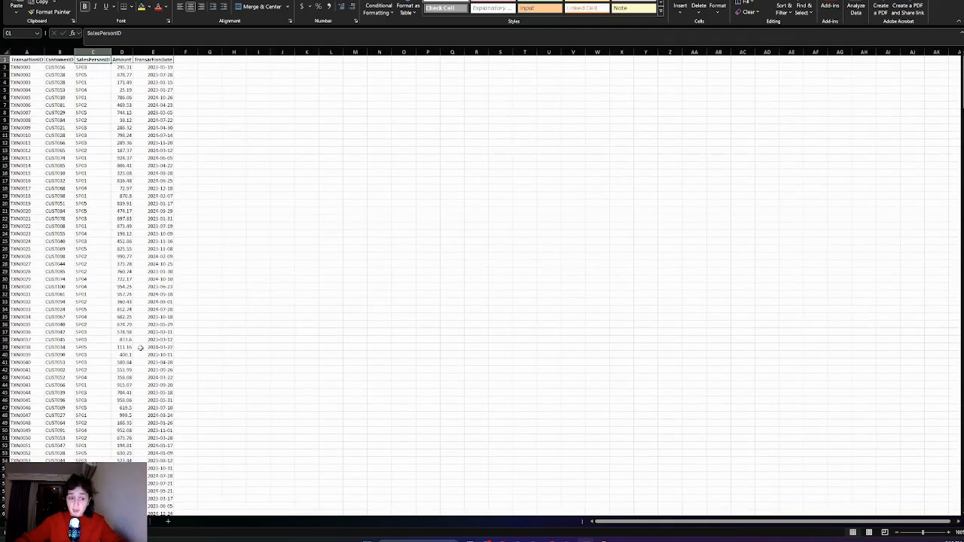
left_click(131, 521)
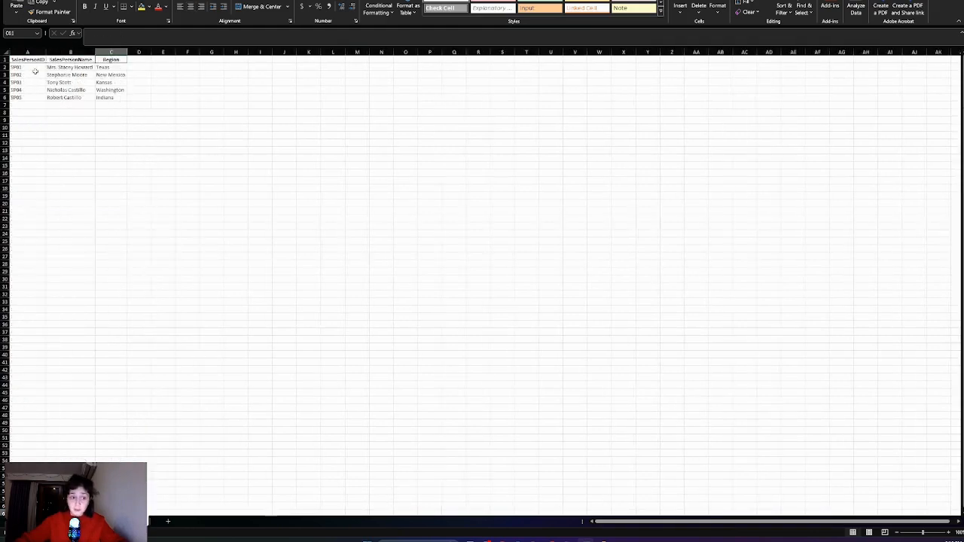
left_click(35, 69)
left_click(28, 60)
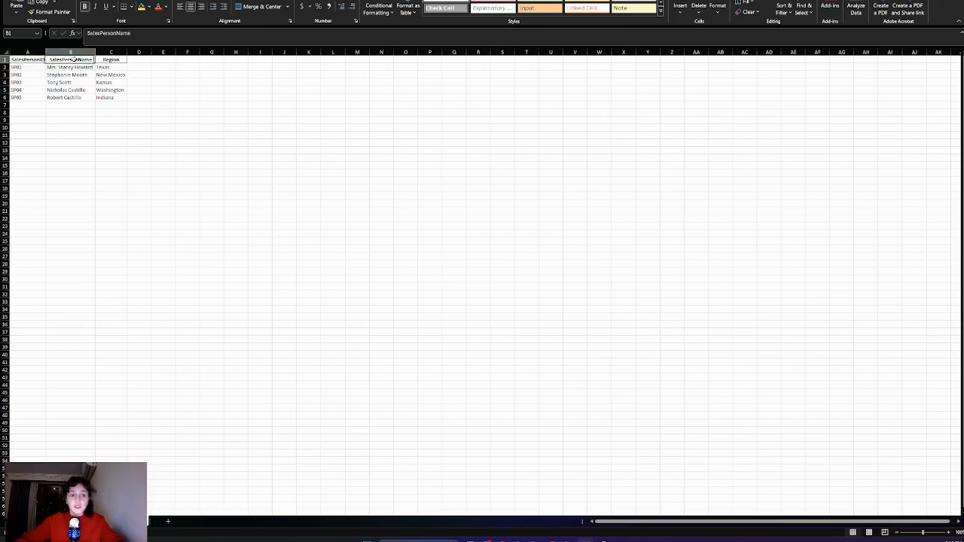
left_click(111, 60)
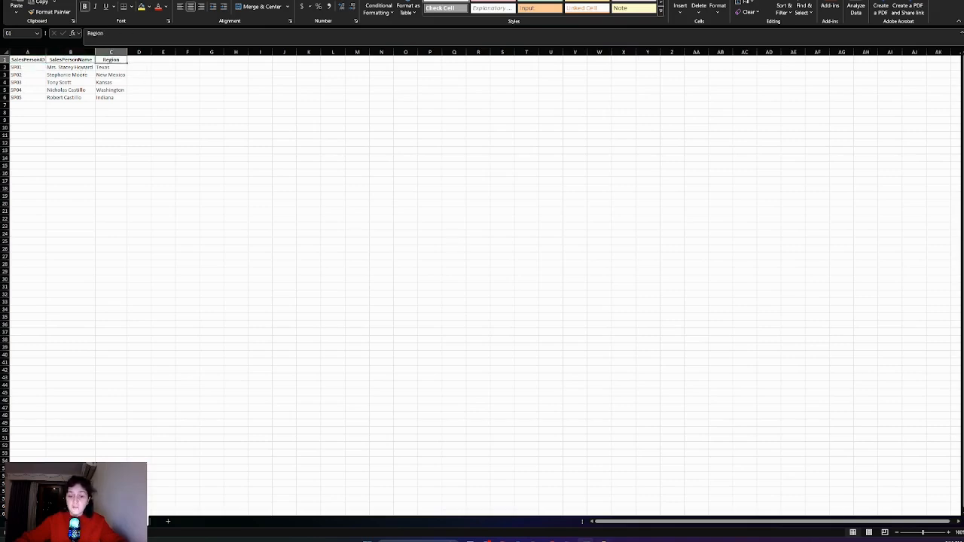
Step: Switch to Power BI Desktop and connect to the Excel workbook Data modeling.xlsx
left_click(603, 539)
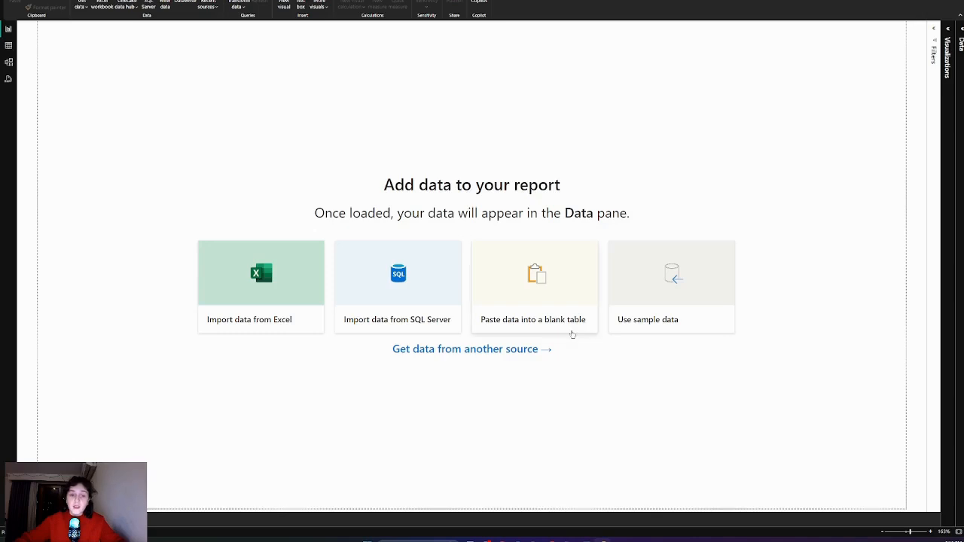
left_click(82, 6)
left_click(106, 35)
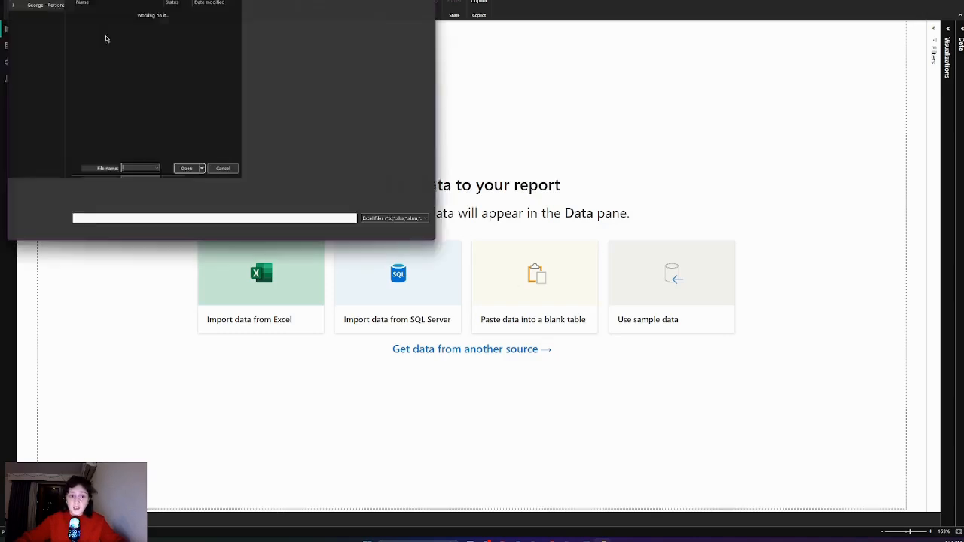
left_click(112, 83)
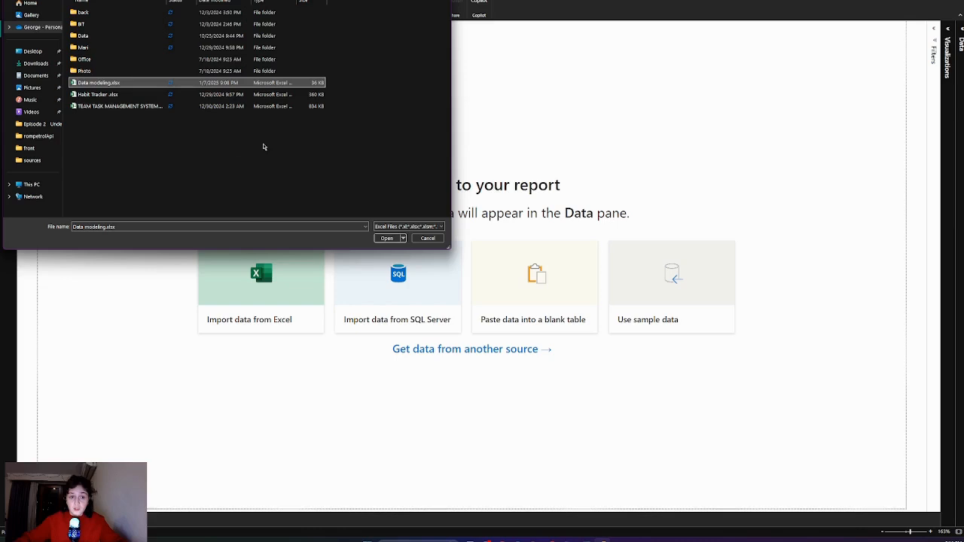
left_click(386, 238)
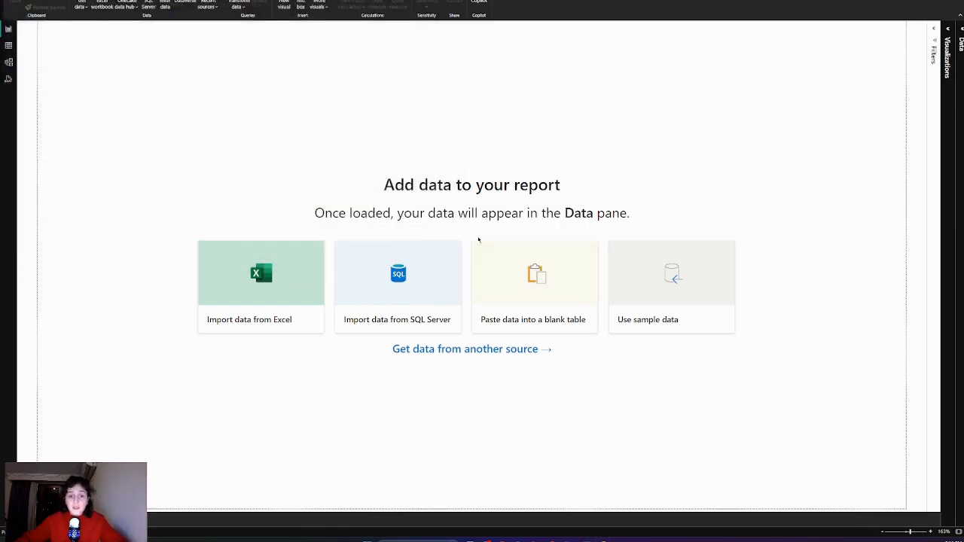
Step: Select the Customer, SalesPerson and Transaction sheets for import and open them in Power Query to transform the data
left_click(326, 168)
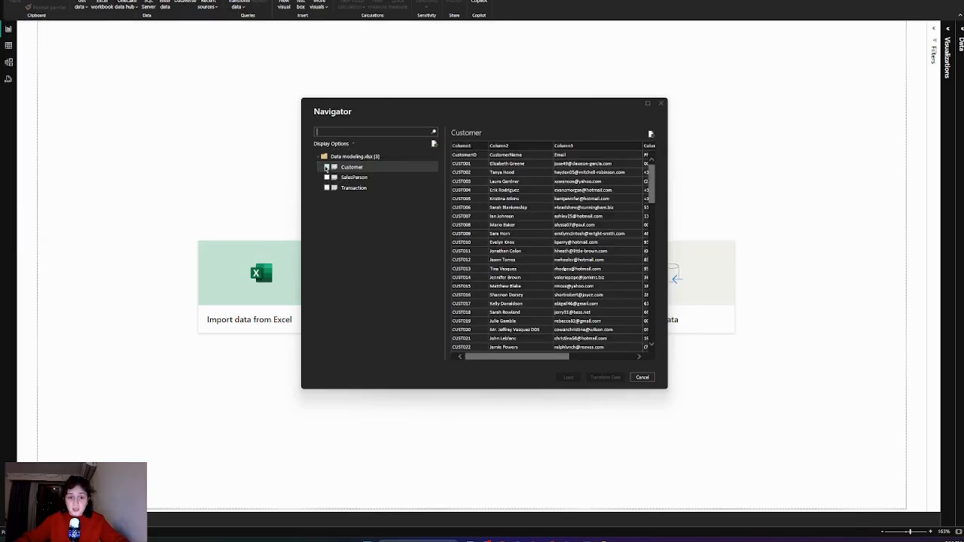
left_click(326, 167)
left_click(326, 177)
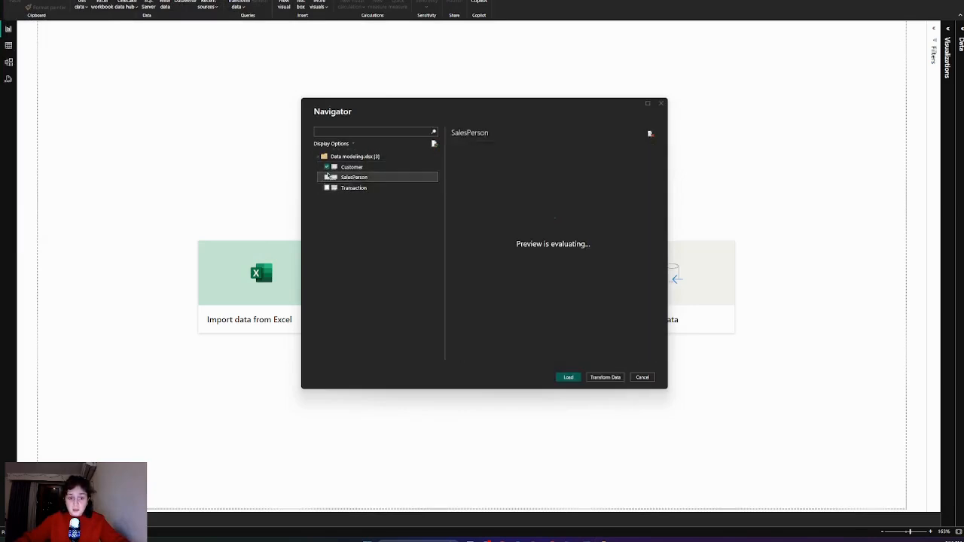
left_click(327, 178)
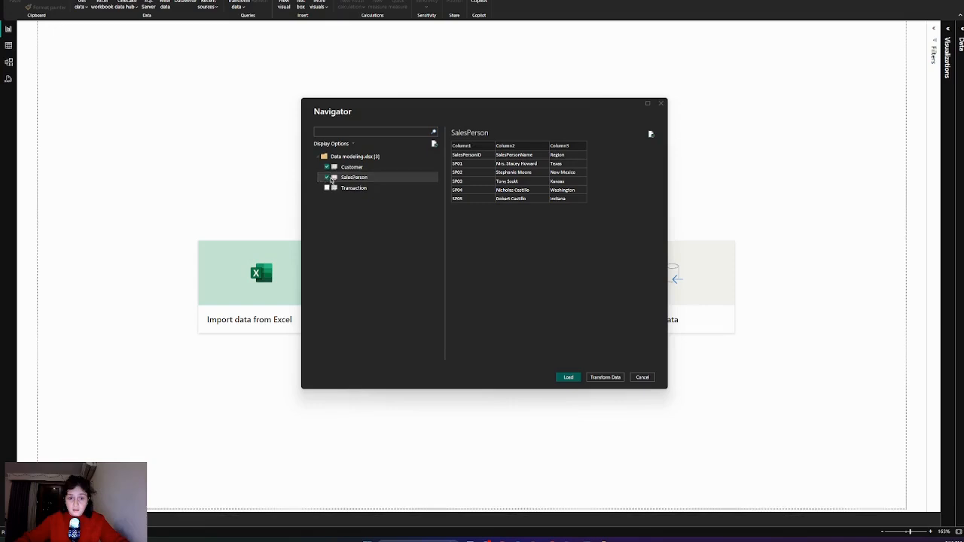
left_click(327, 187)
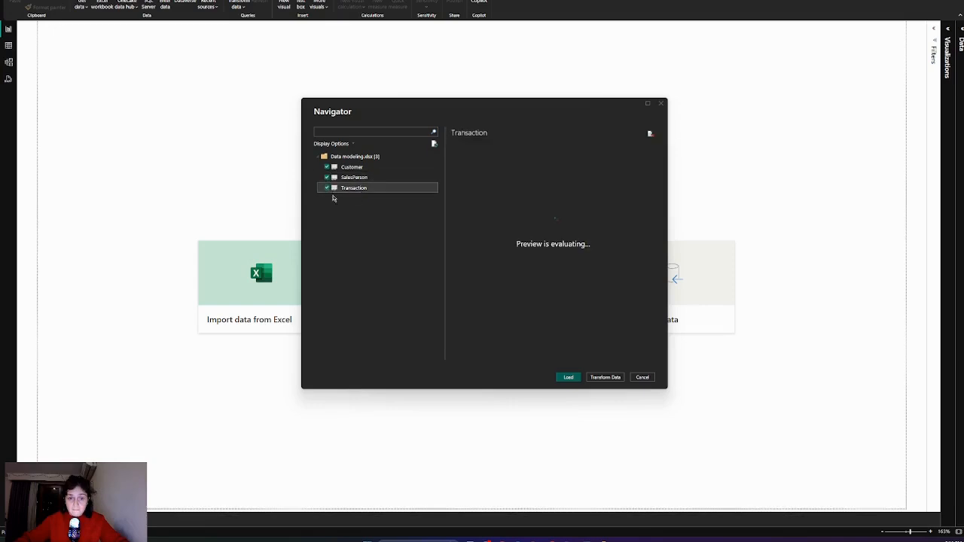
left_click(602, 379)
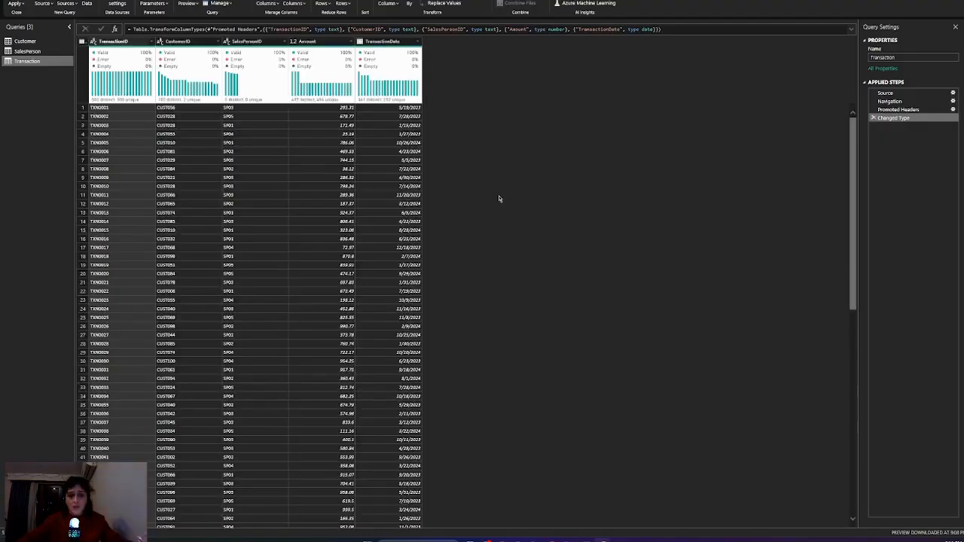
Step: Promote the first row of the Customer query to column headers
left_click(24, 41)
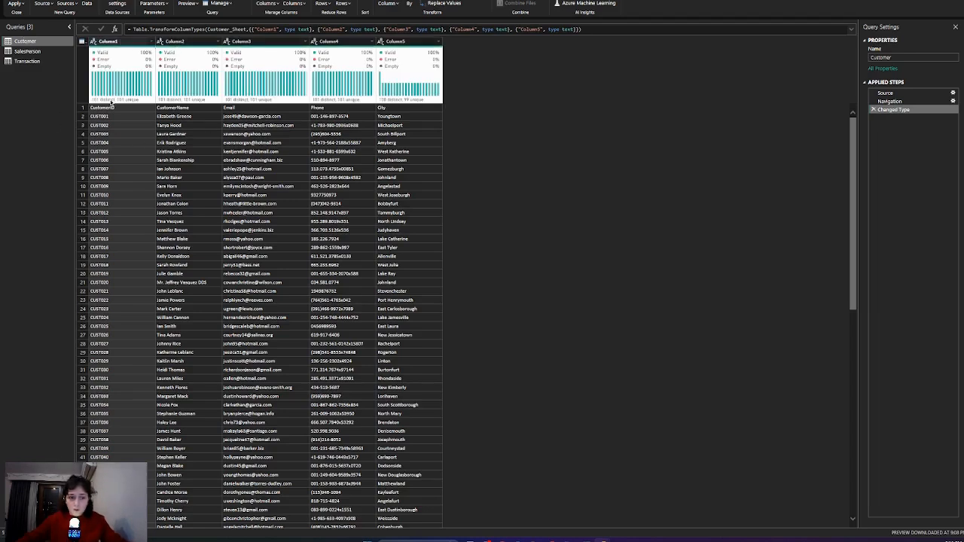
left_click(112, 106)
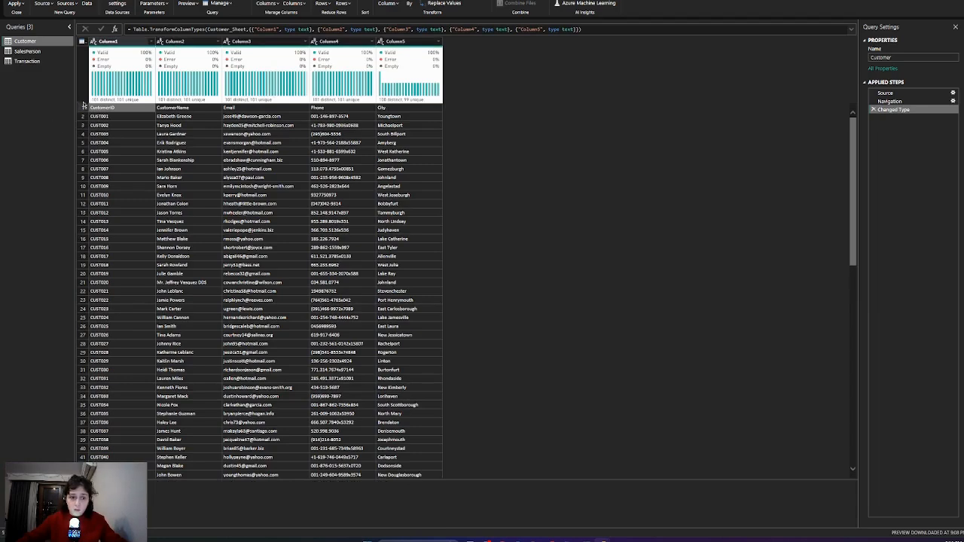
left_click(202, 116)
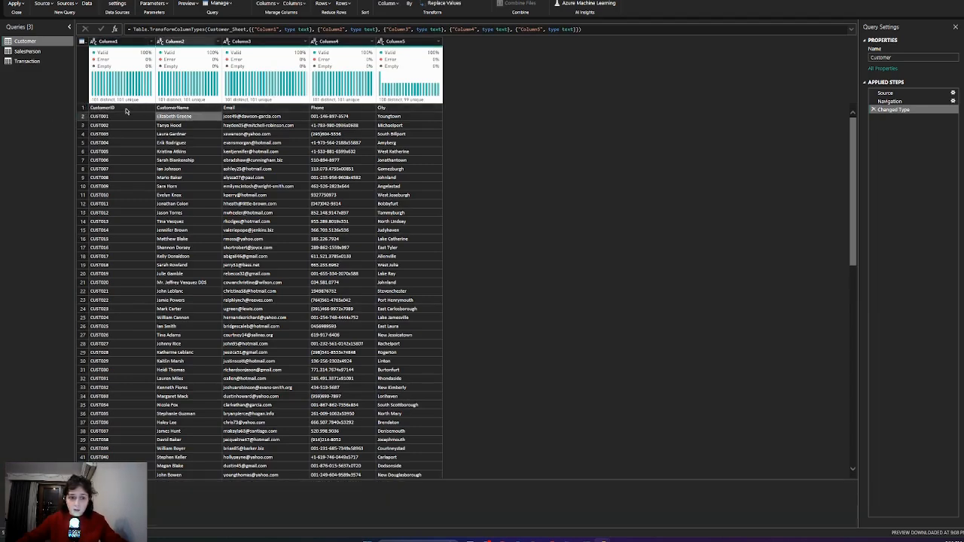
left_click(126, 110)
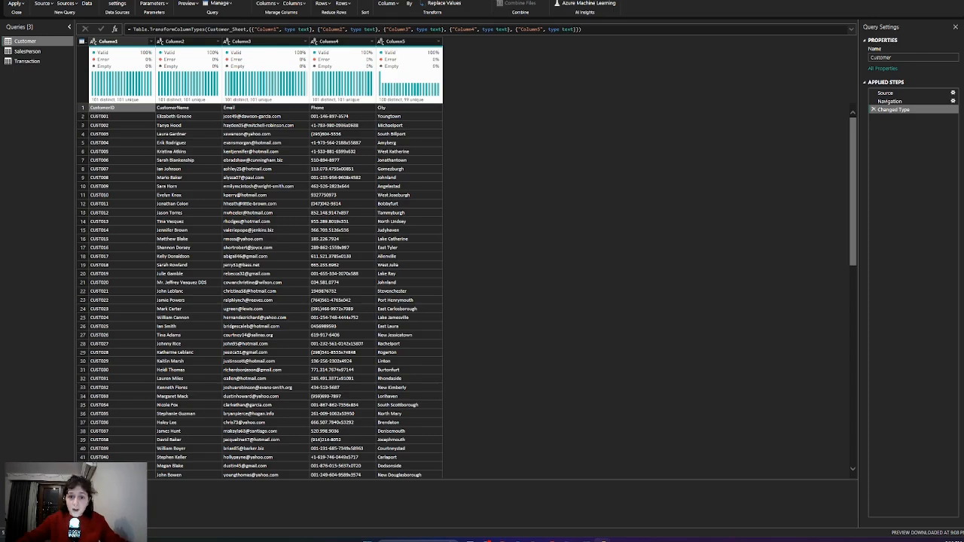
left_click(484, 1)
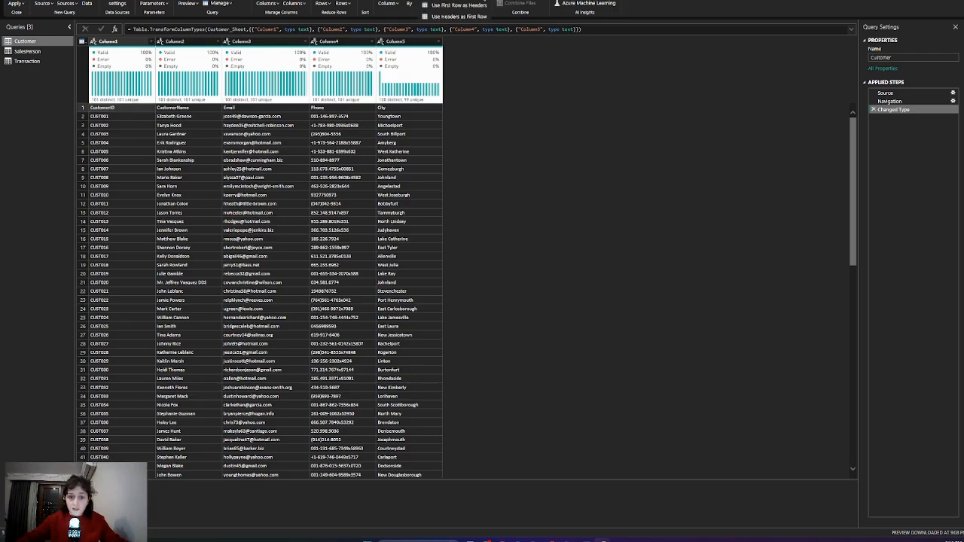
left_click(479, 6)
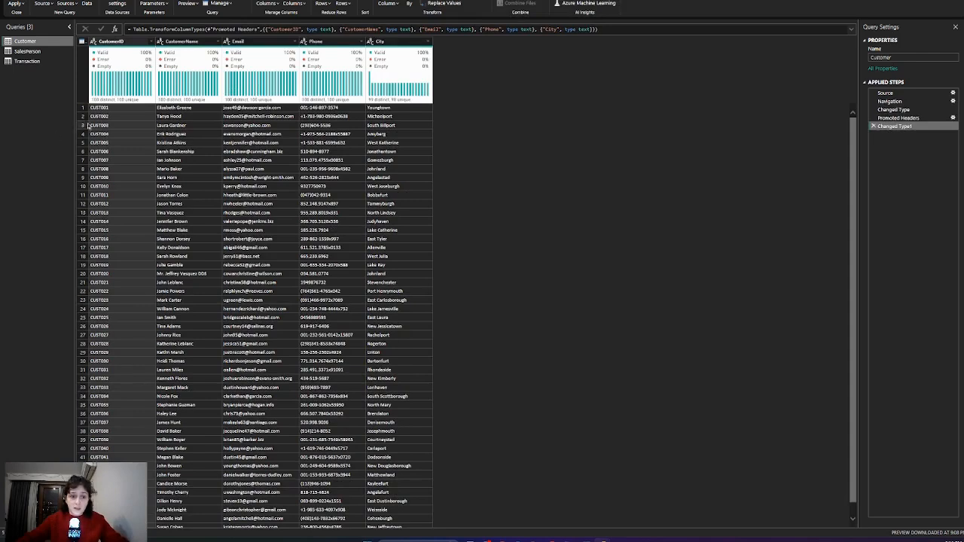
Step: Promote the first row of the SalesPerson query to column headers and check the headers of the Transaction query
left_click(28, 51)
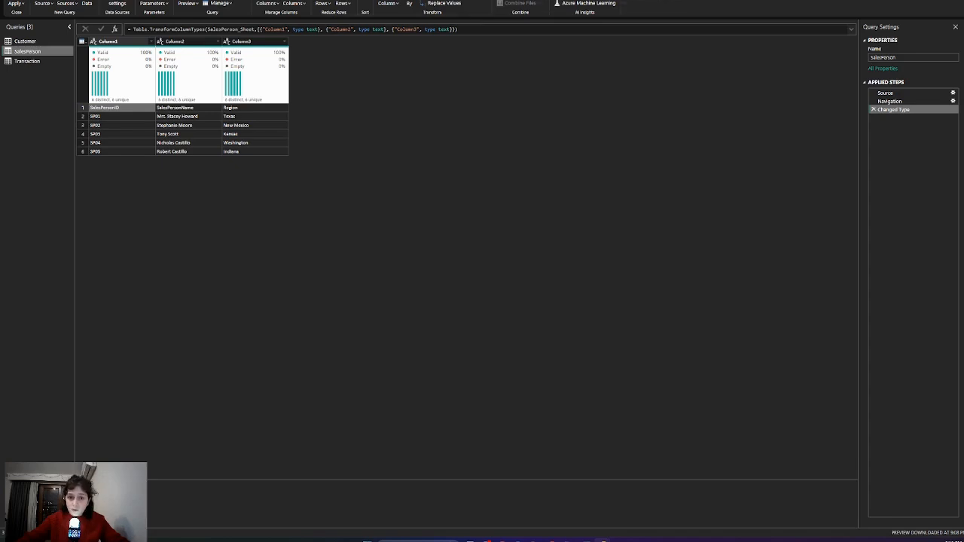
left_click(484, 1)
left_click(459, 5)
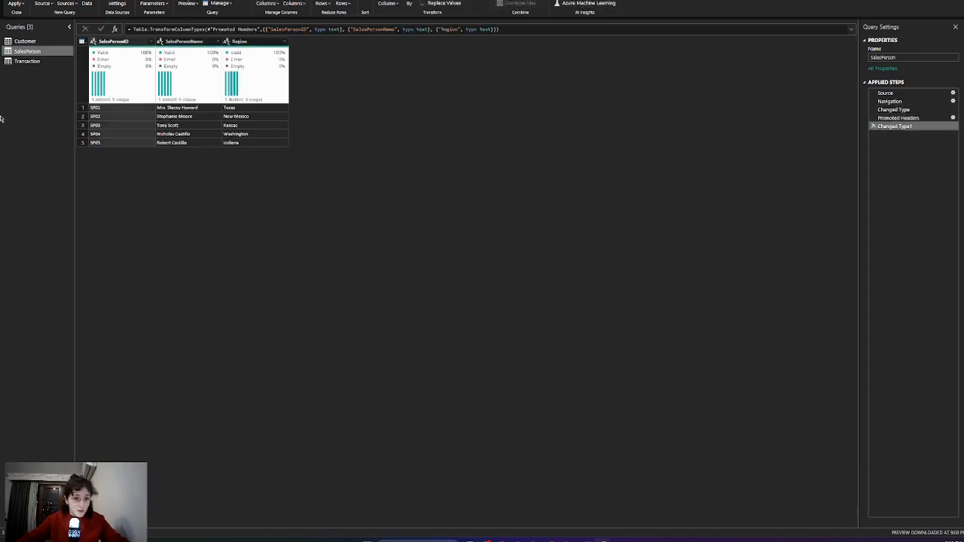
left_click(51, 64)
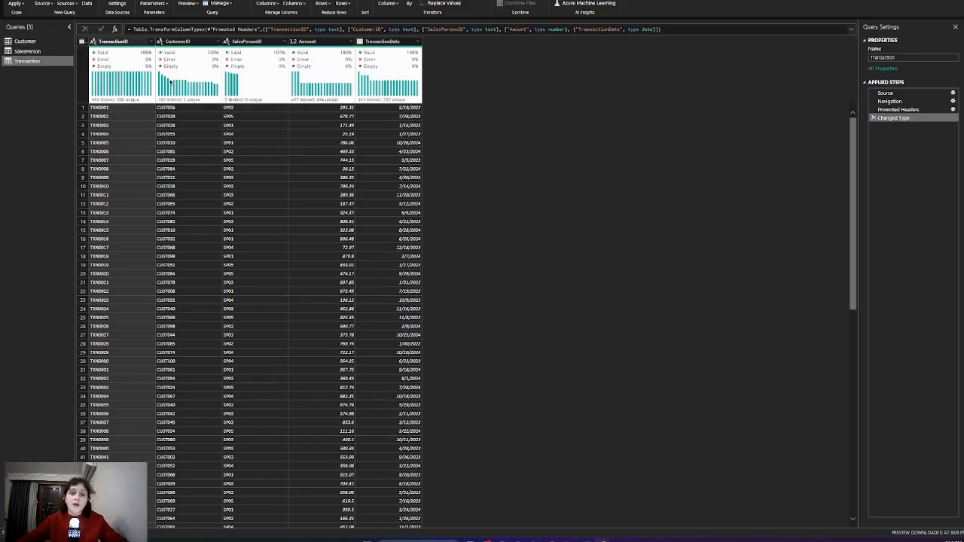
Step: Rename the Customer query as Dim_Customer
left_click(24, 41)
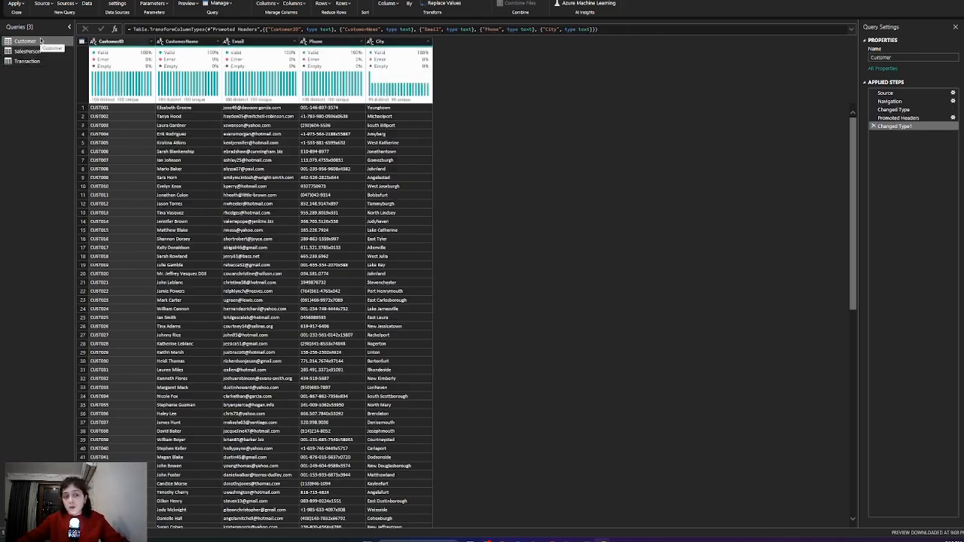
left_click(873, 58)
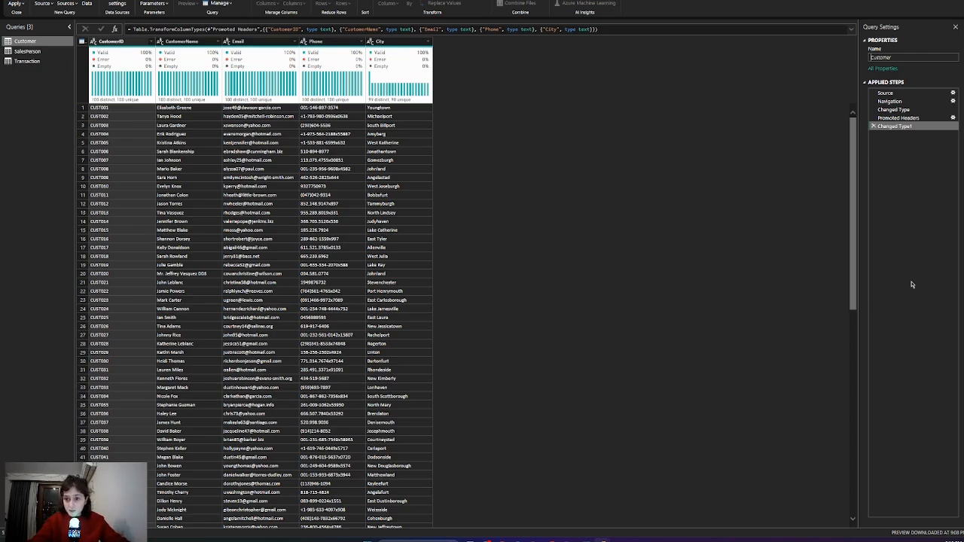
type("Dim")
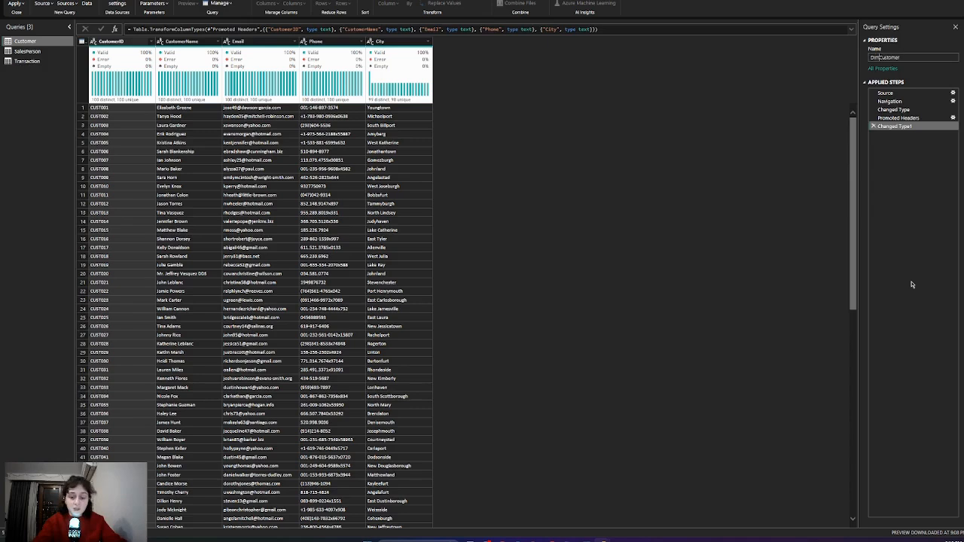
type("_")
key("Return")
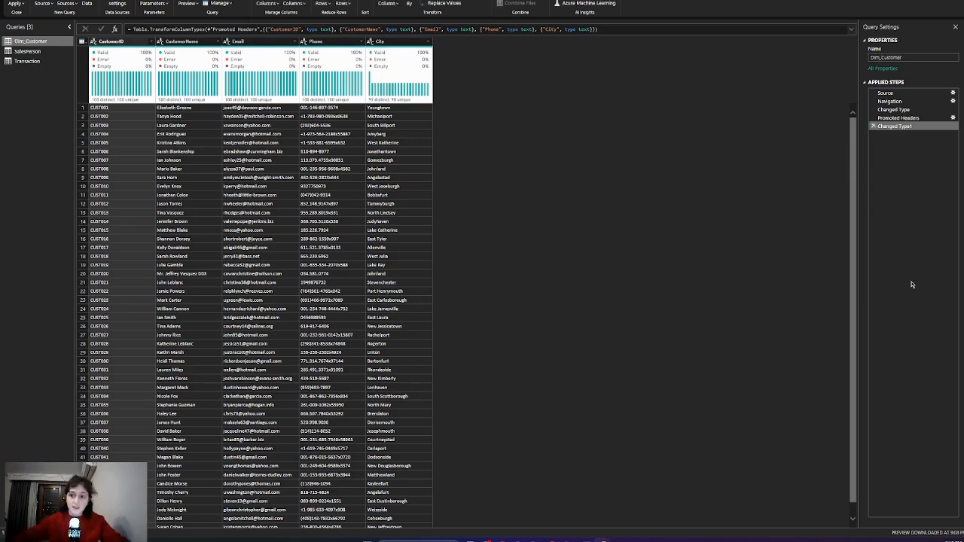
Step: Rename the SalesPerson query as Dim_SalesPerson
left_click(45, 51)
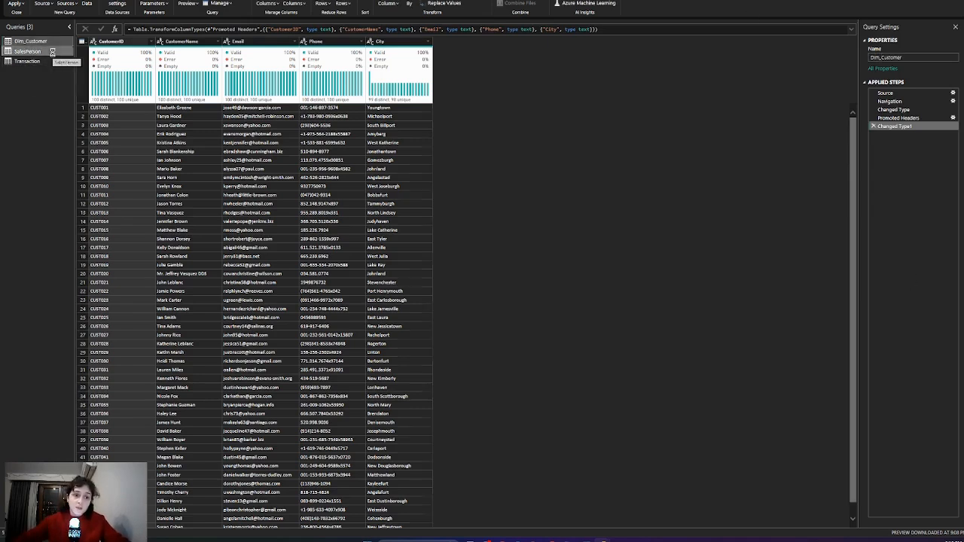
left_click(869, 58)
type("Dim_")
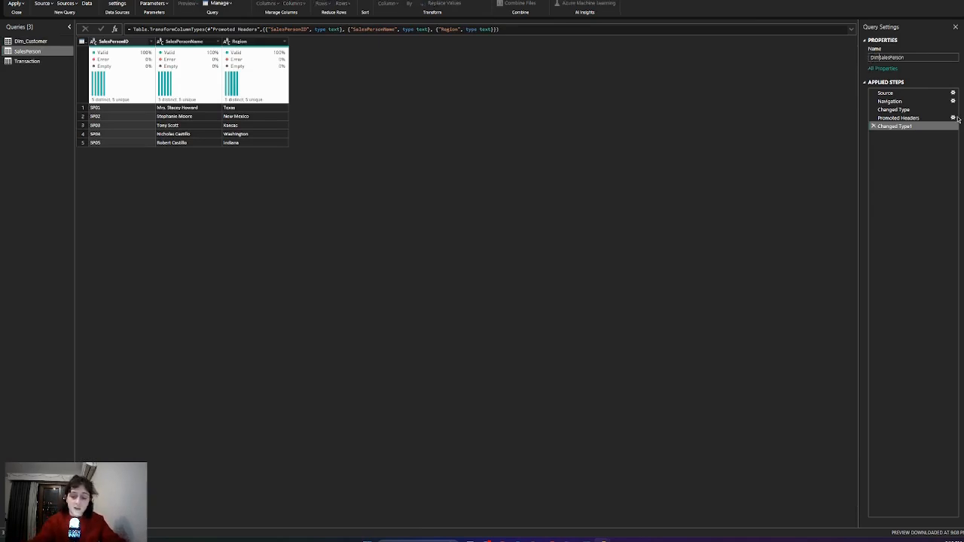
key("Return")
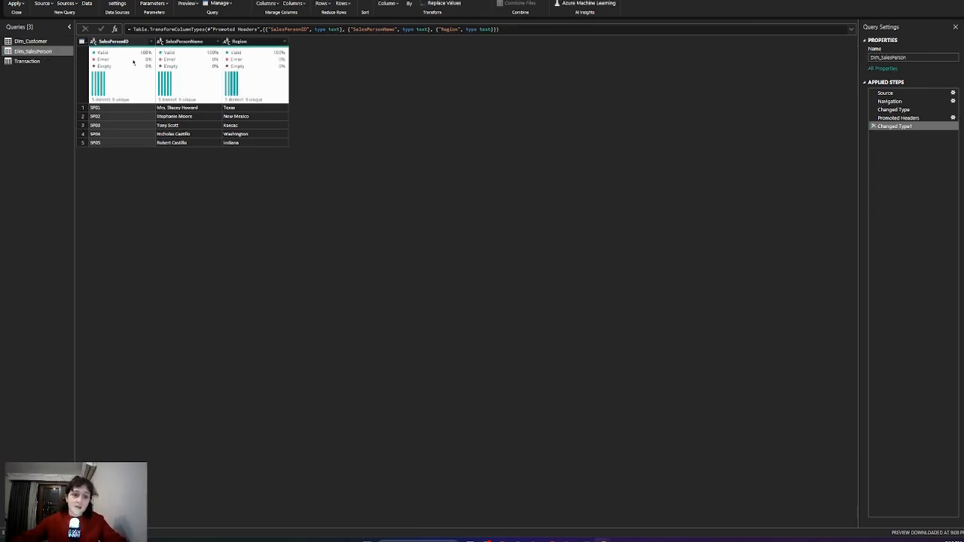
Step: Rename the Transaction query as Fact_Transaction
left_click(51, 62)
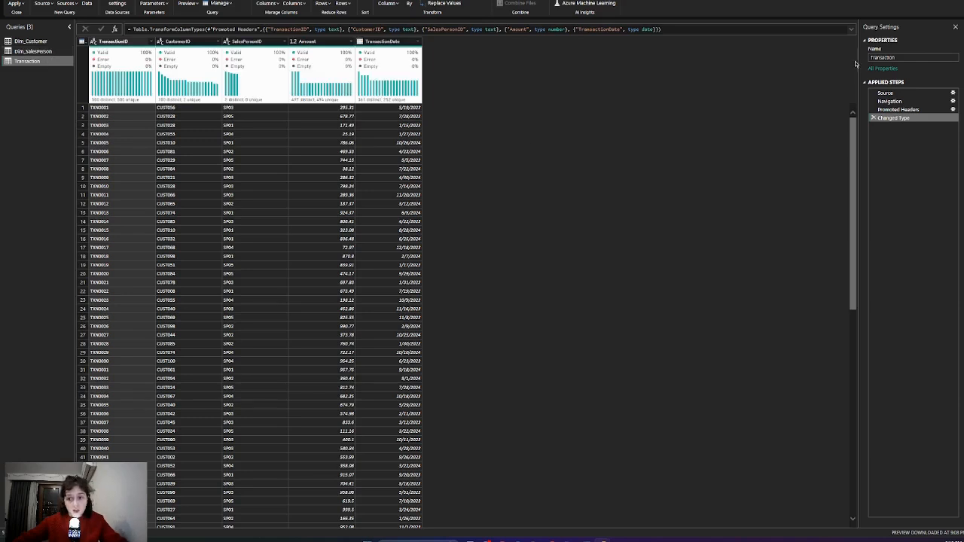
left_click(870, 57)
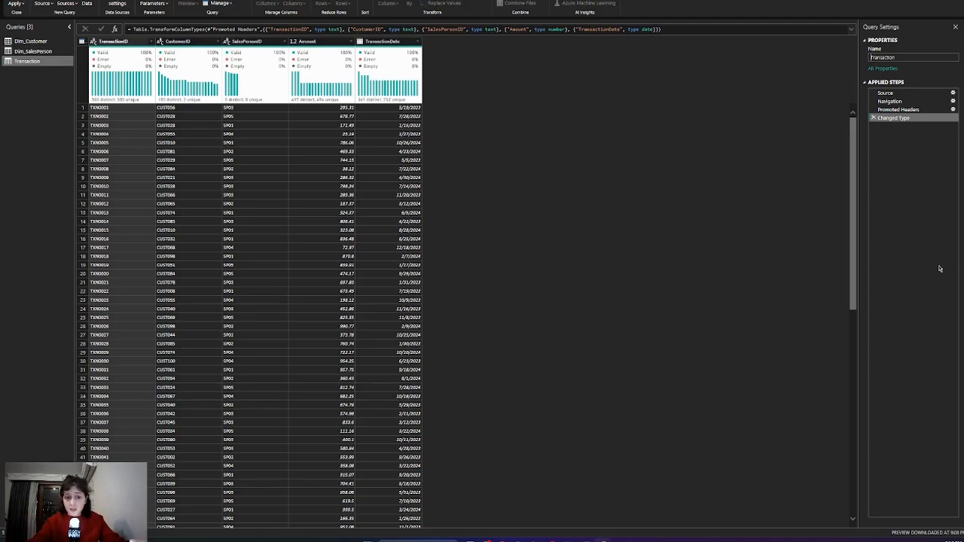
type("Fact_")
key("Return")
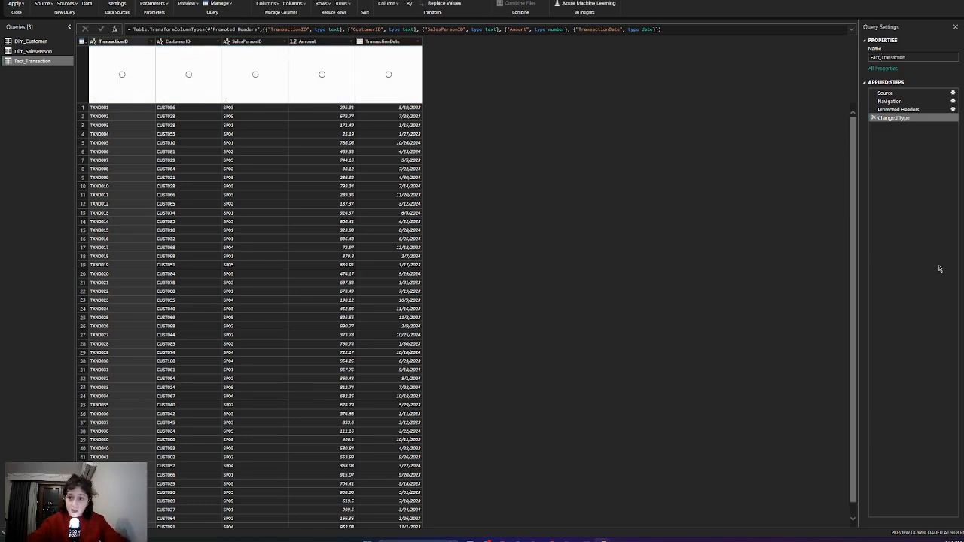
Step: Review the columns of Dim_Customer, Dim_SalesPerson and Fact_Transaction to compare the descriptive dimension data with the transaction records
left_click(30, 41)
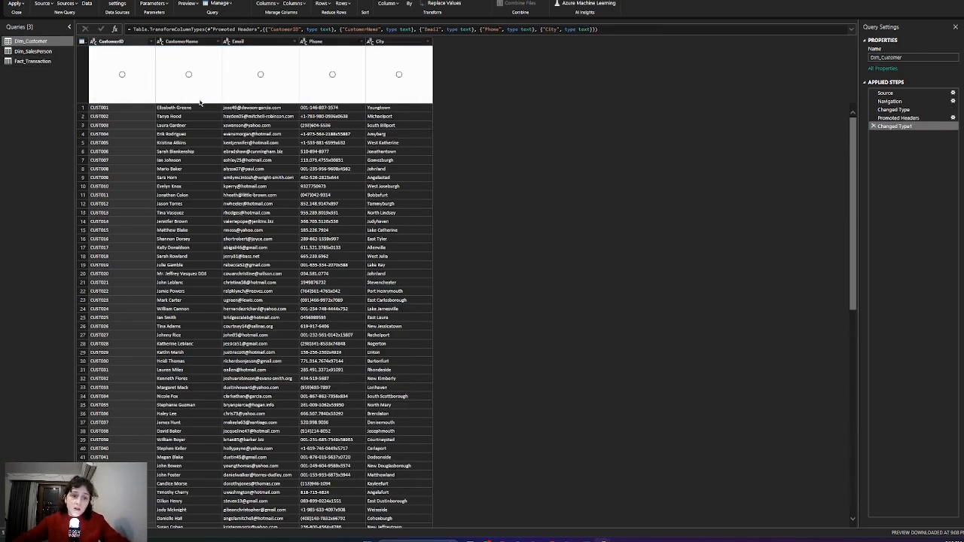
left_click(143, 125)
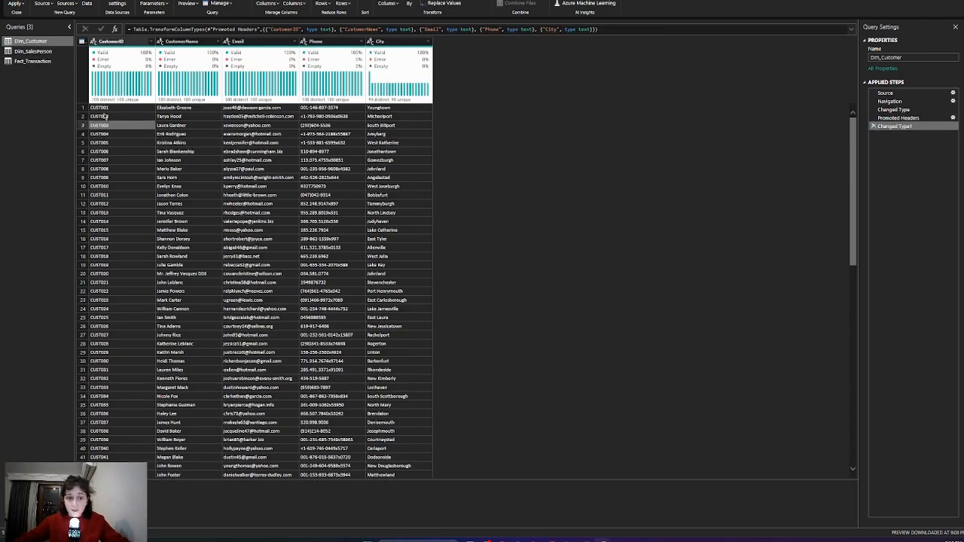
left_click(105, 117)
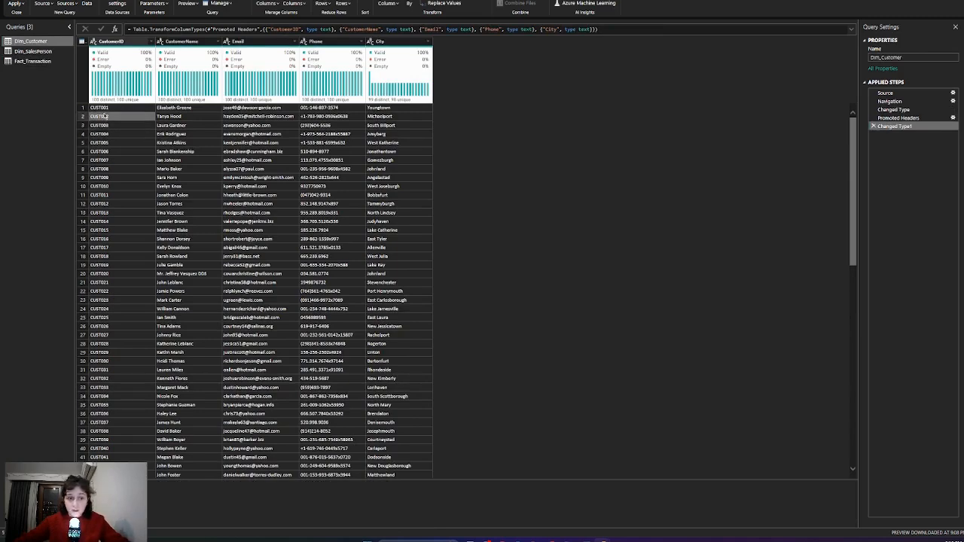
left_click(187, 117)
left_click(256, 118)
left_click(331, 118)
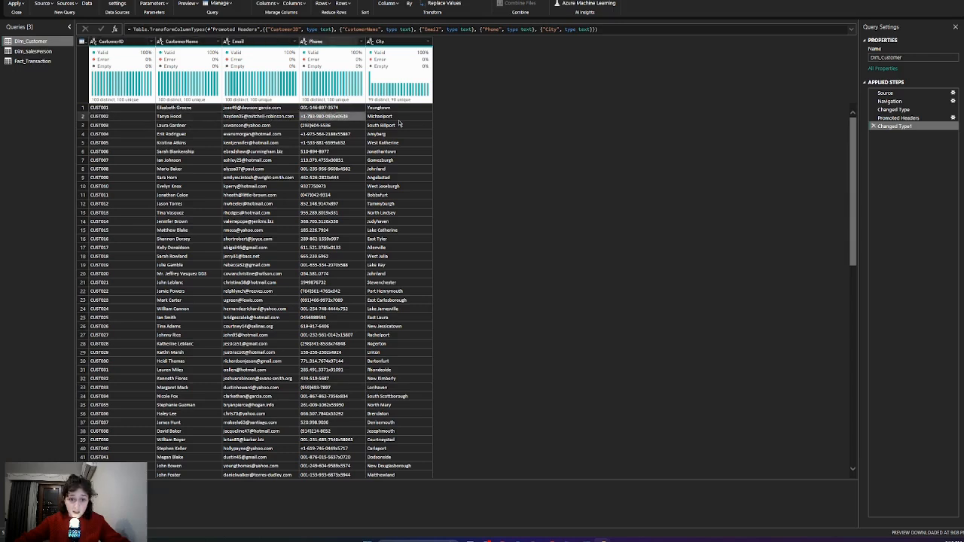
left_click(397, 119)
left_click(33, 52)
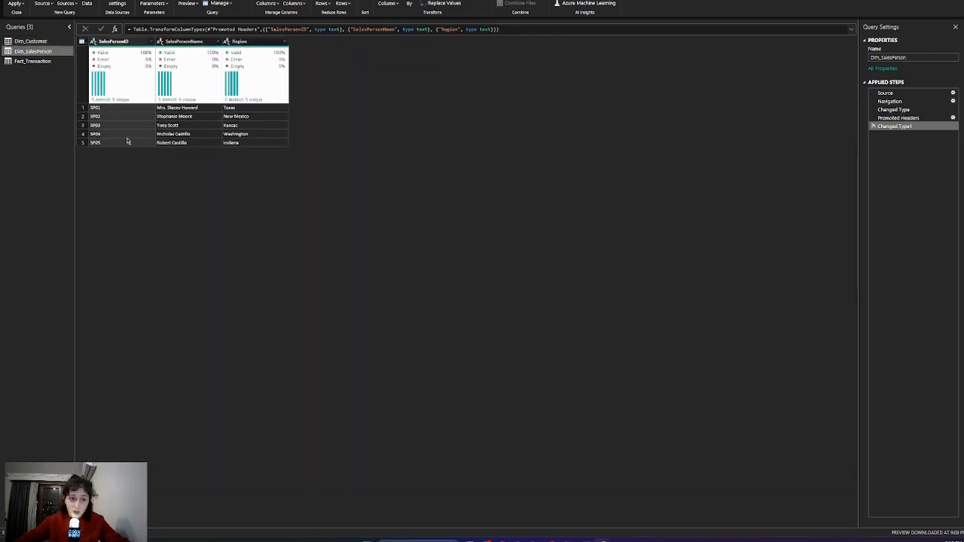
left_click(209, 136)
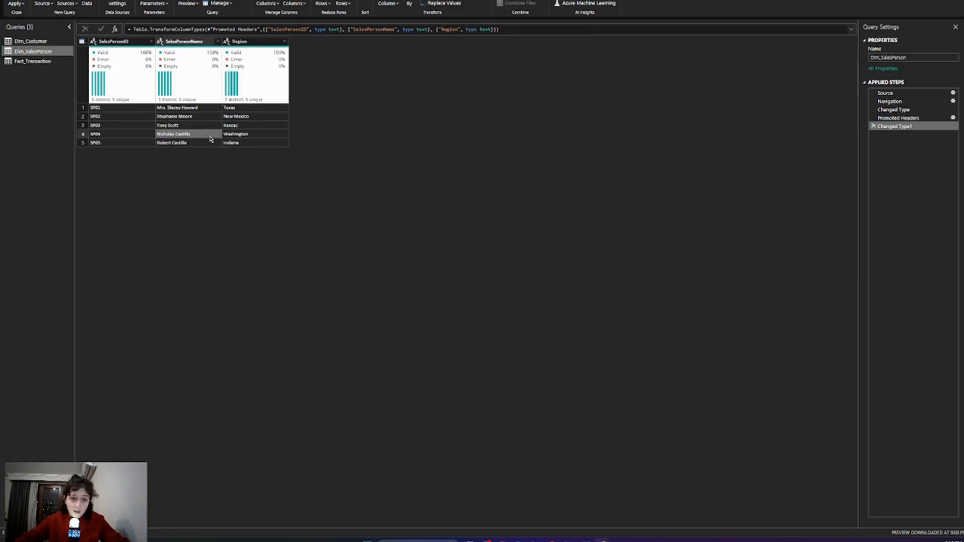
left_click(41, 63)
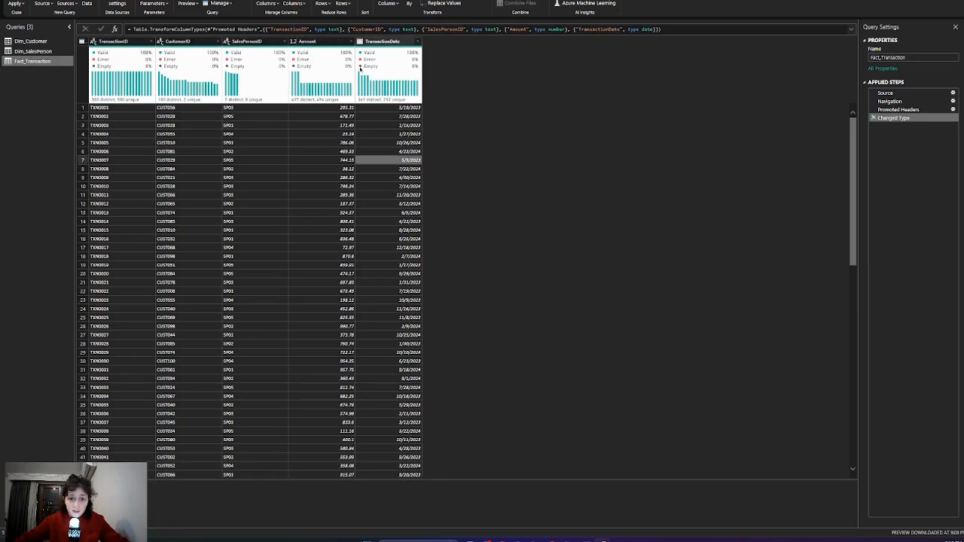
Step: Close Power Query, applying the changes, and open the model view of the loaded tables
left_click(13, 7)
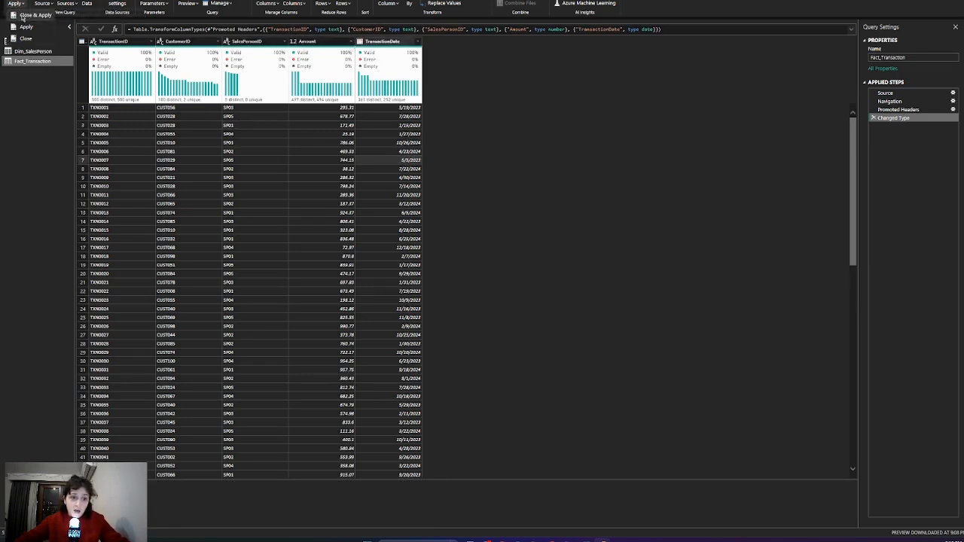
left_click(35, 14)
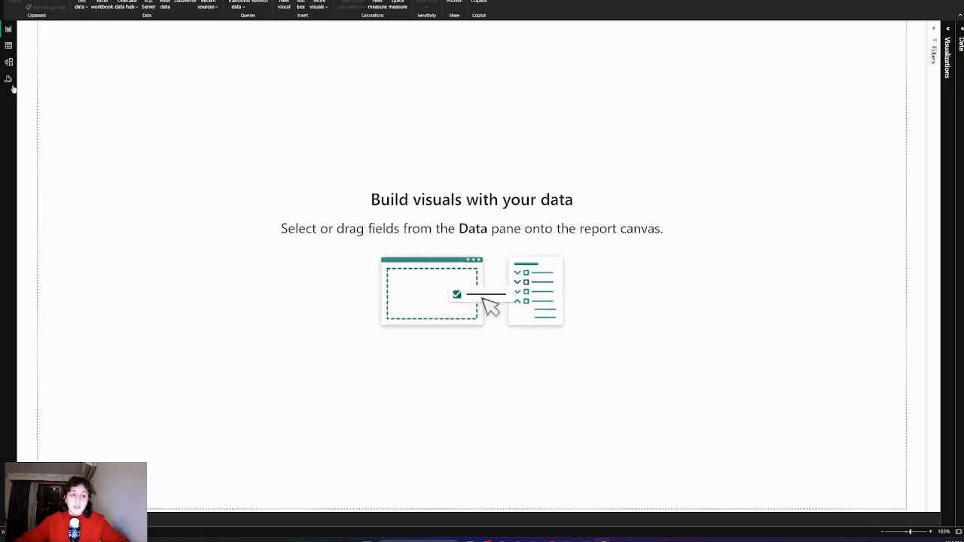
left_click(9, 62)
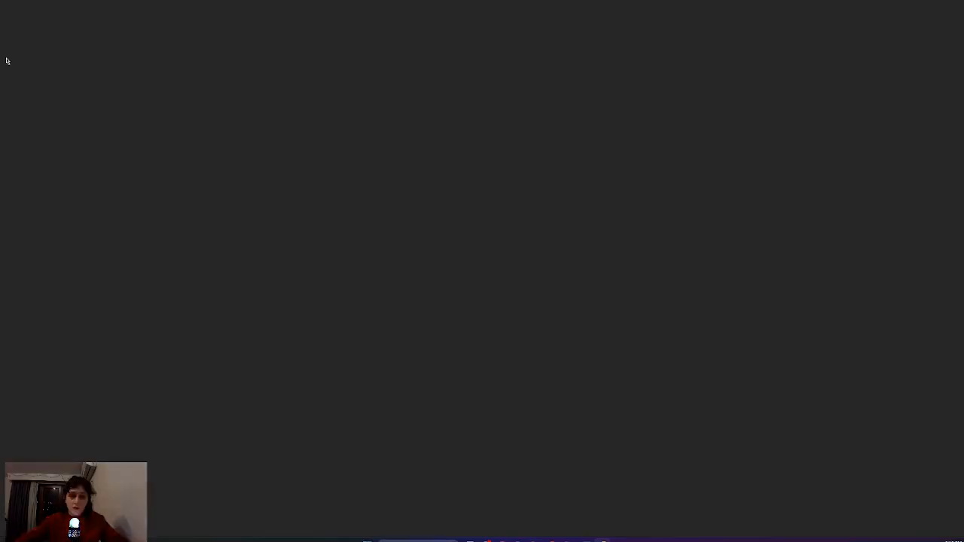
Step: Spread the table cards apart and delete the relationships linking Fact_Transaction to Dim_SalesPerson and Dim_Customer
left_click_drag(329, 66, 563, 81)
left_click_drag(218, 71, 405, 64)
right_click(264, 95)
left_click(289, 102)
left_click(532, 273)
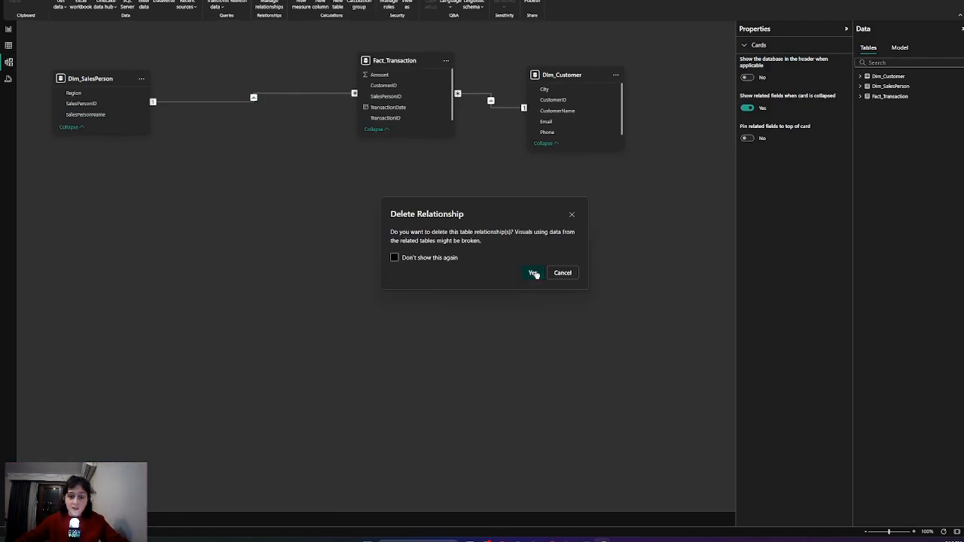
right_click(489, 100)
left_click(506, 105)
left_click(527, 283)
Step: Rearrange the diagram with Dim_SalesPerson and Dim_Customer side by side above the Fact_Transaction table
left_click_drag(412, 59, 266, 162)
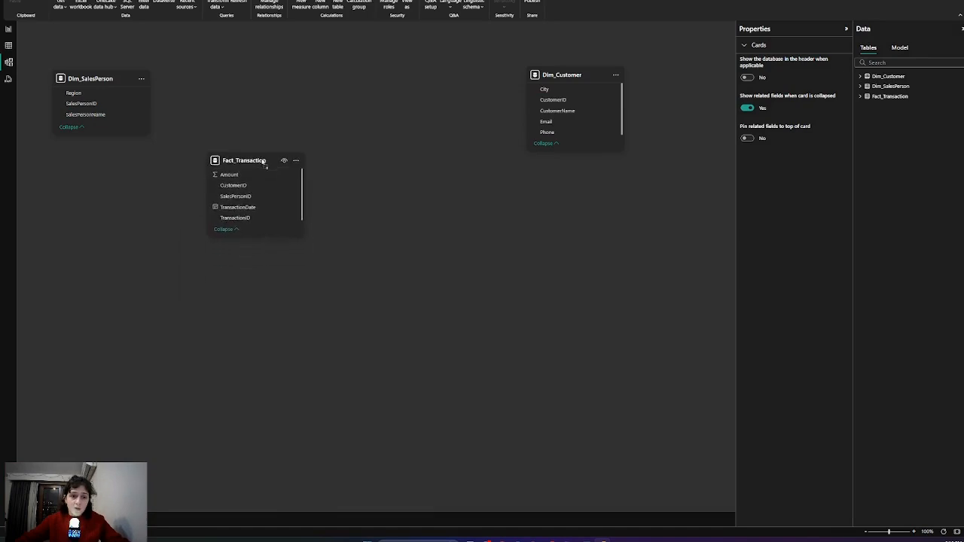
left_click_drag(99, 79, 94, 59)
left_click_drag(578, 76, 351, 18)
left_click_drag(283, 169, 197, 154)
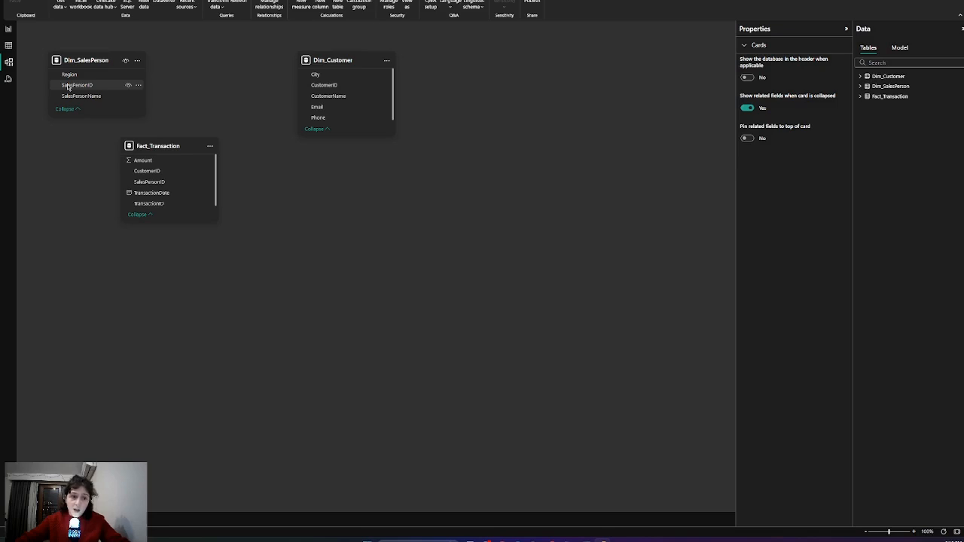
Step: Create an active one-to-many, single-direction relationship from Dim_SalesPerson to Fact_Transaction on SalesPersonID, and place Fact_Transaction lower between the dimension tables
left_click_drag(68, 86, 171, 183)
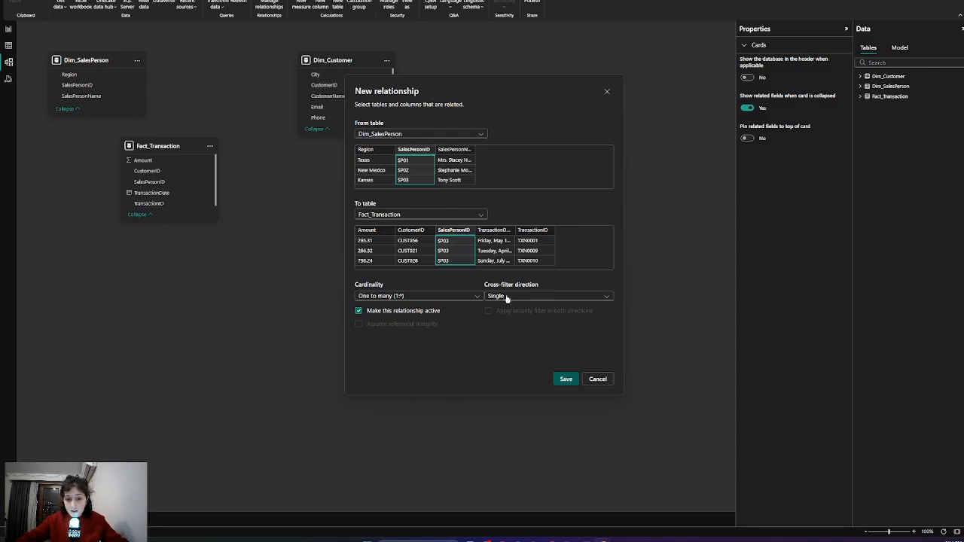
left_click(565, 379)
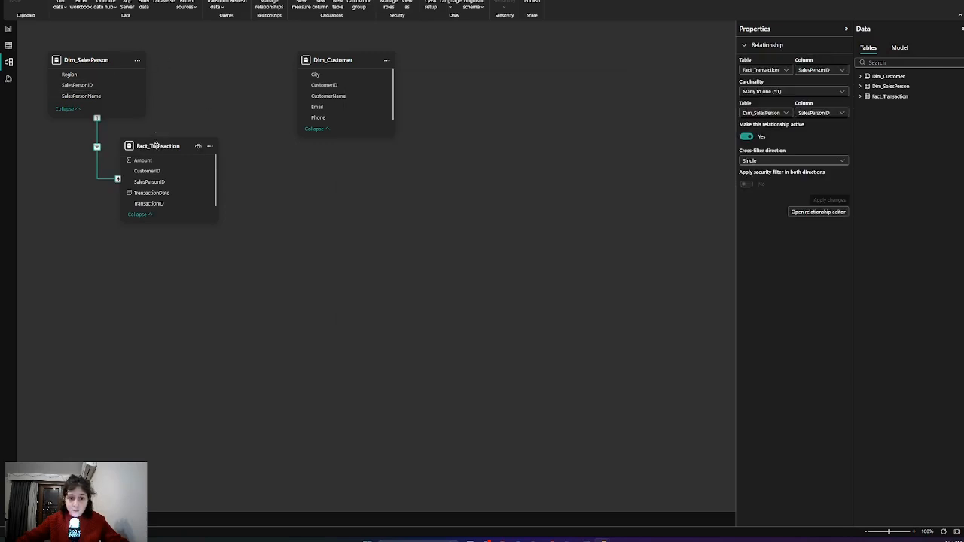
left_click_drag(158, 149, 261, 228)
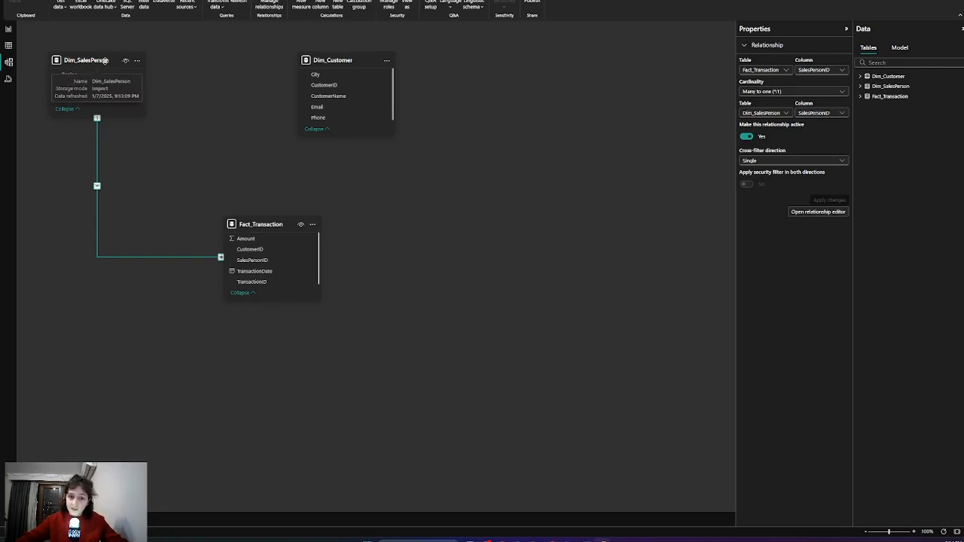
left_click_drag(262, 222, 188, 218)
Step: Create an active one-to-many relationship from Dim_Customer to Fact_Transaction on CustomerID with single cross-filter direction
left_click(461, 179)
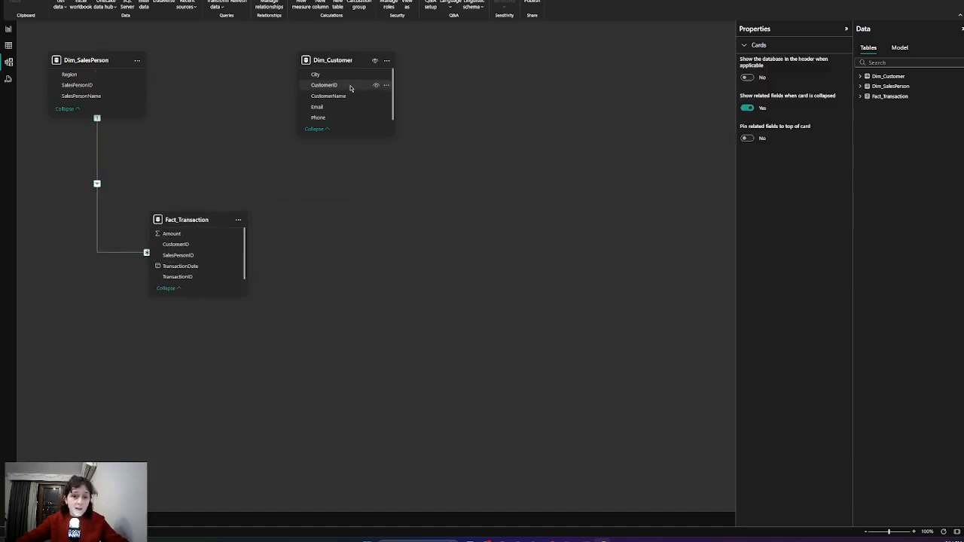
left_click_drag(337, 91, 175, 245)
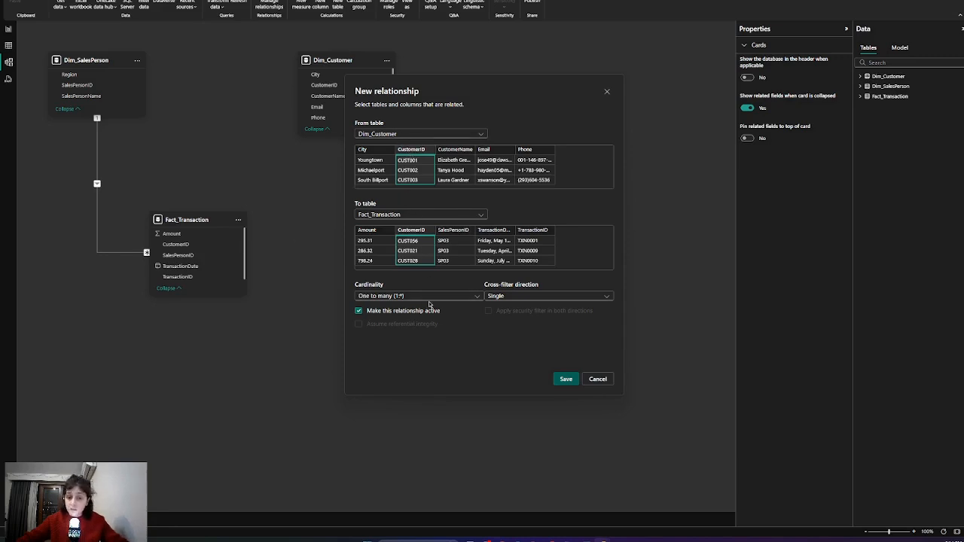
left_click(569, 380)
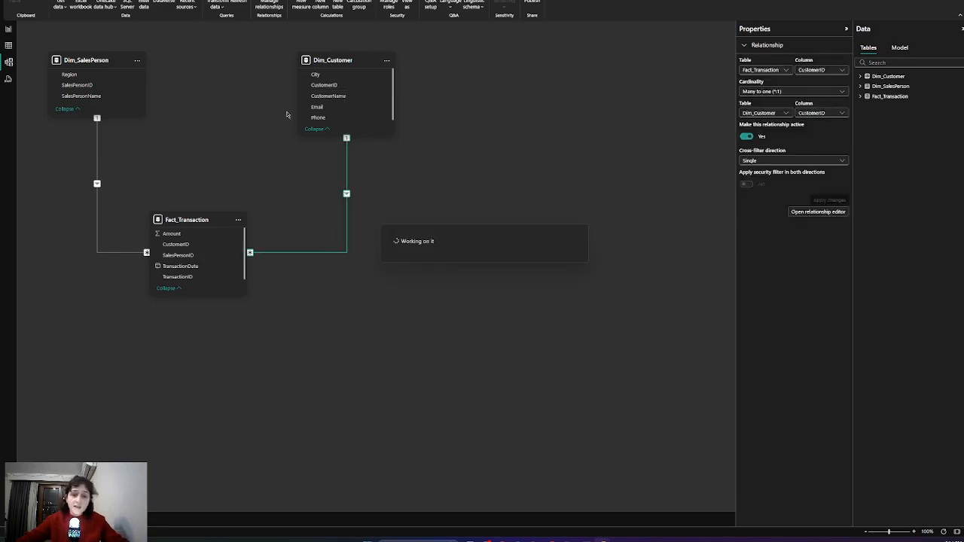